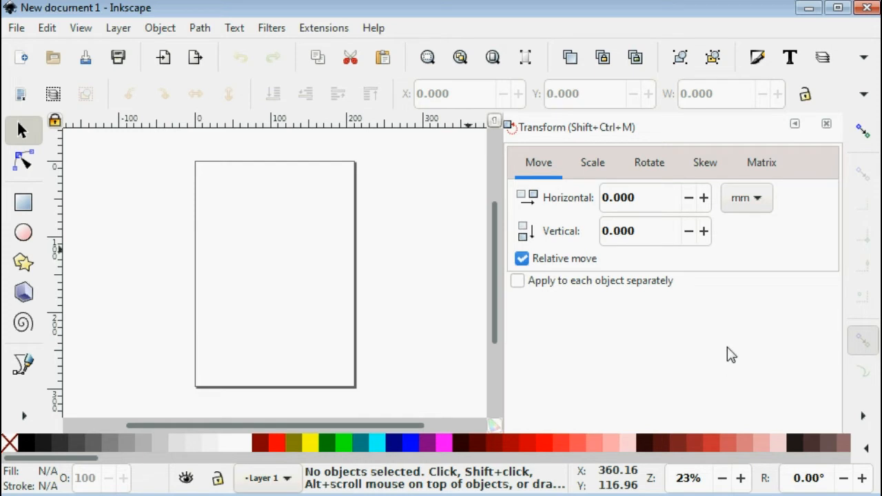
- Copy the whole ebostffolder.png picture from Paint and paste it into the new document in Inkscape
key(alt+Tab)
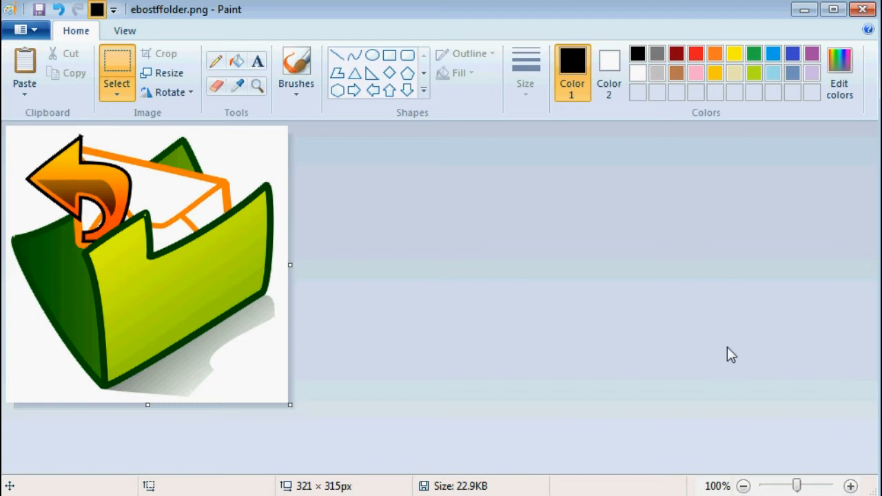
key(ctrl+a)
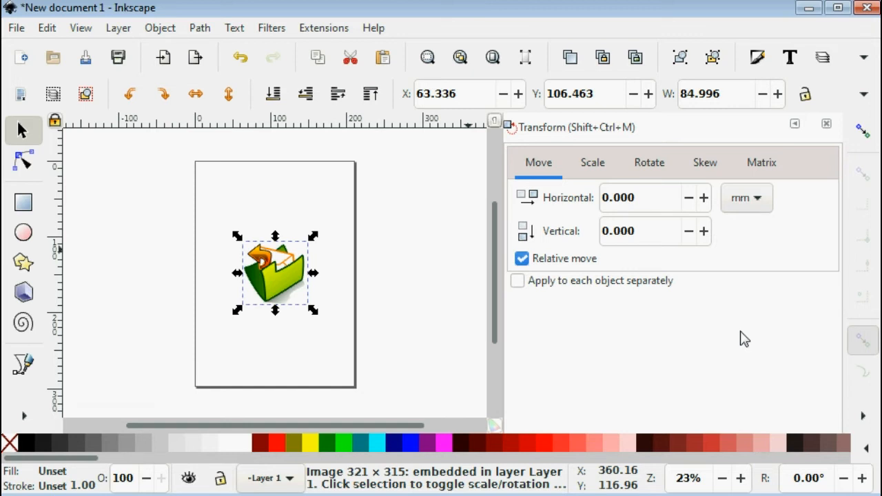
- Save the document in the inkscape folder as ebostffolder1.svg
key(alt+f)
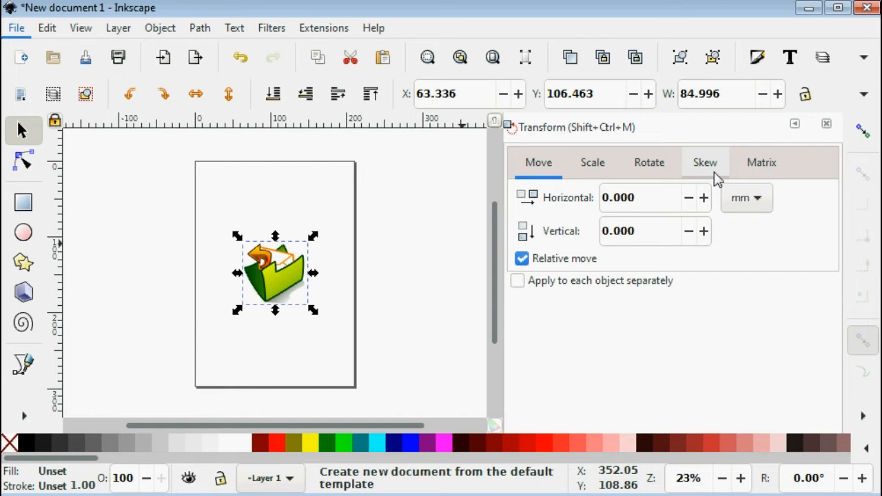
key(s)
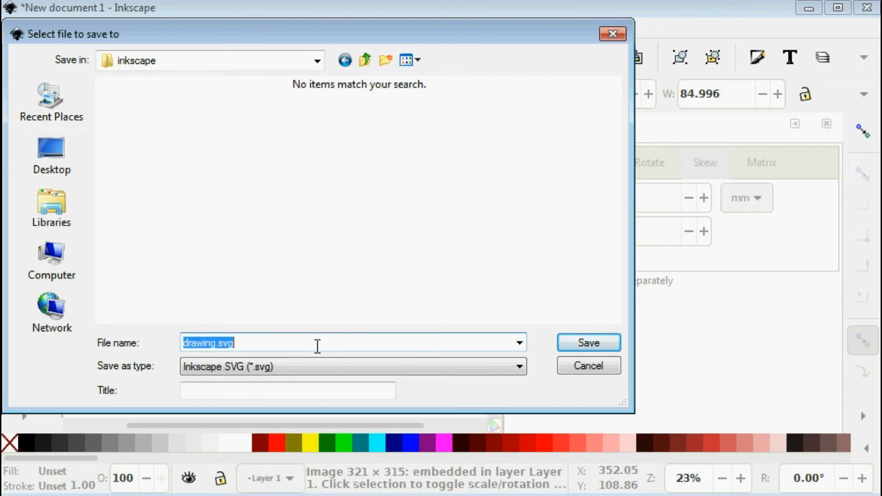
text(ebost)
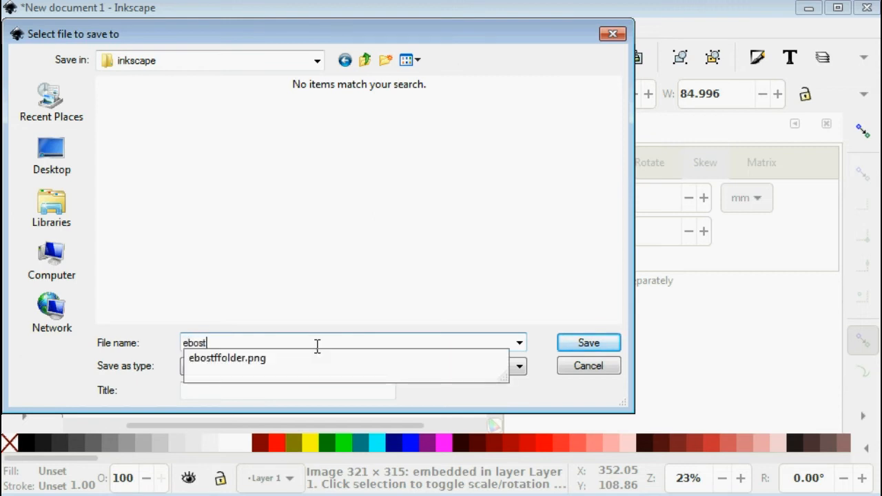
key(Down)
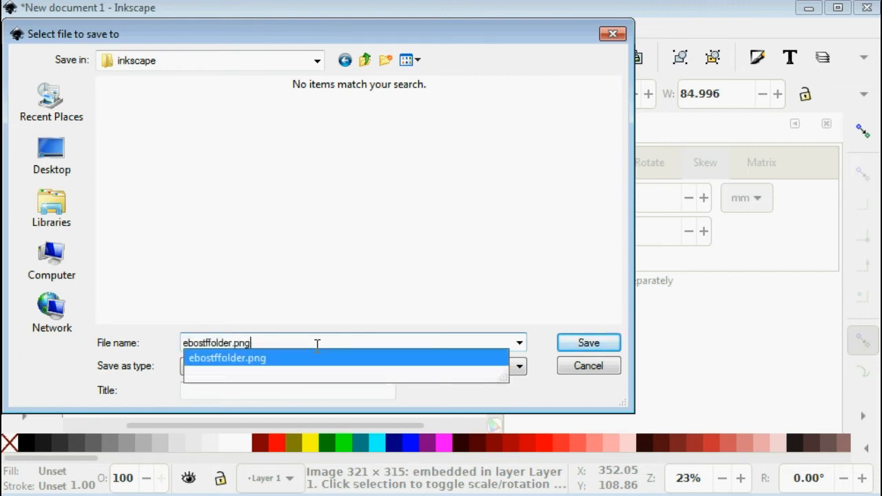
key(BackSpace)
key(BackSpace)
key(BackSpace)
key(BackSpace)
text(1)
click(589, 343)
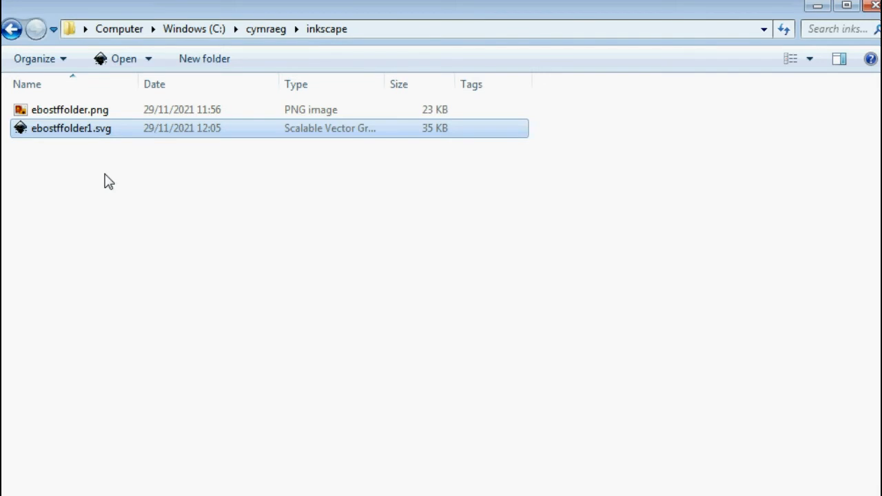
- Open the saved ebostffolder1.svg from its folder in Notepad
right_click(63, 135)
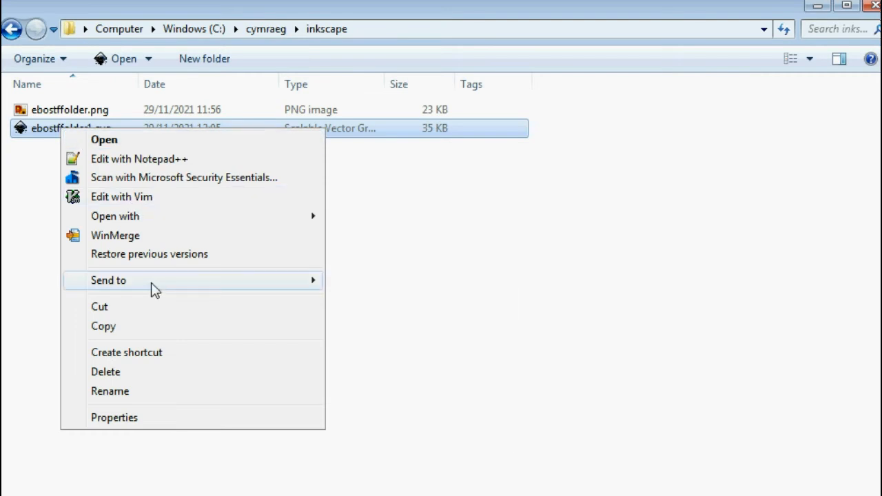
mouse_move(152, 286)
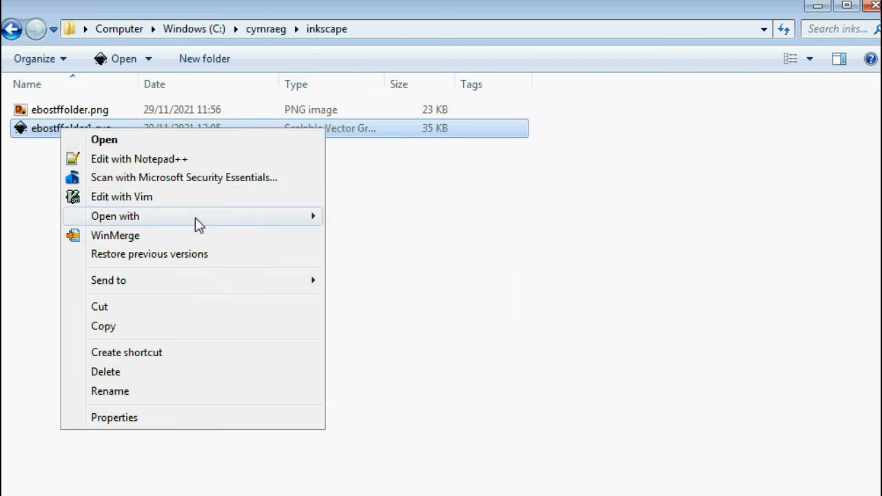
mouse_move(197, 222)
click(355, 275)
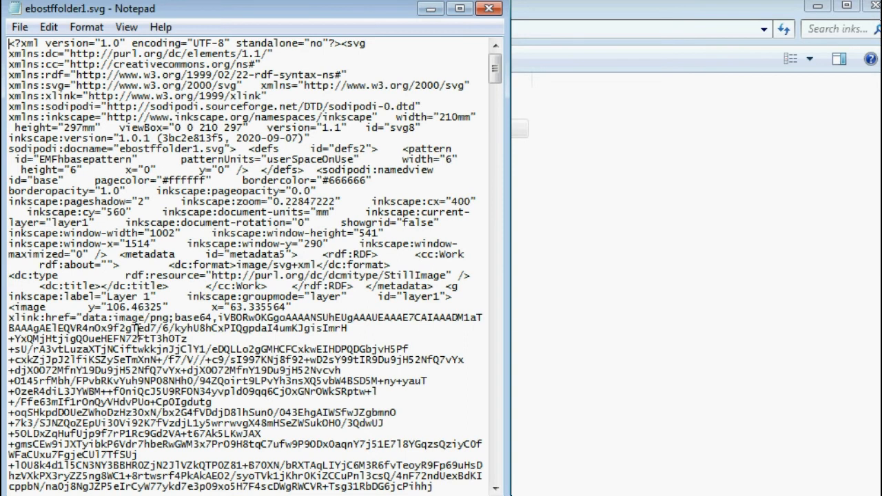
- Examine the SVG source, including the base64 PNG data of the embedded image, down to the end of the file
scroll(138, 333, down, 1)
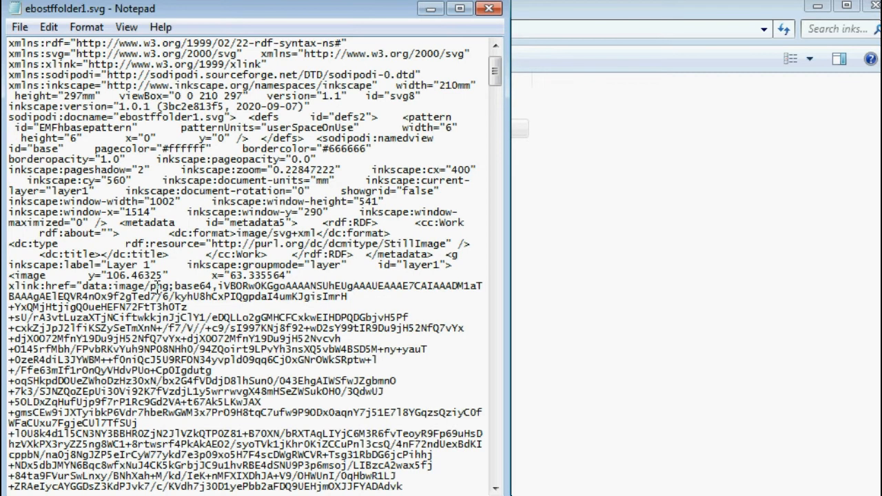
scroll(140, 318, down, 6)
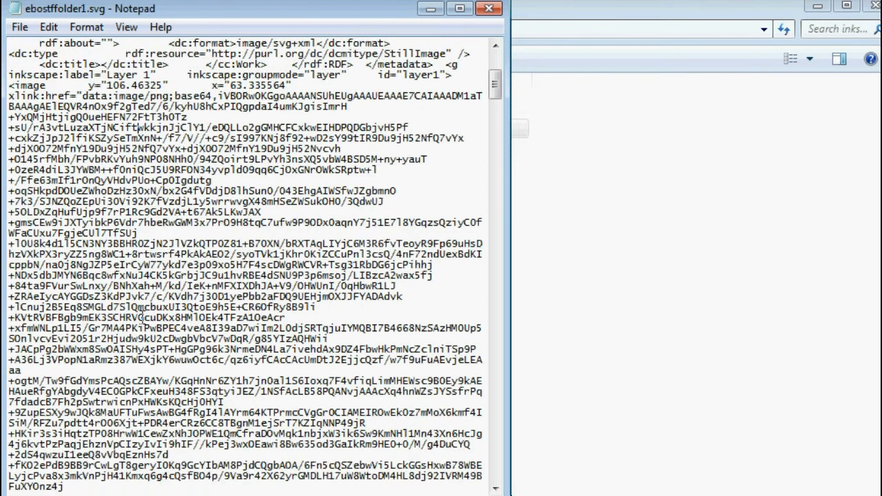
scroll(146, 316, down, 3)
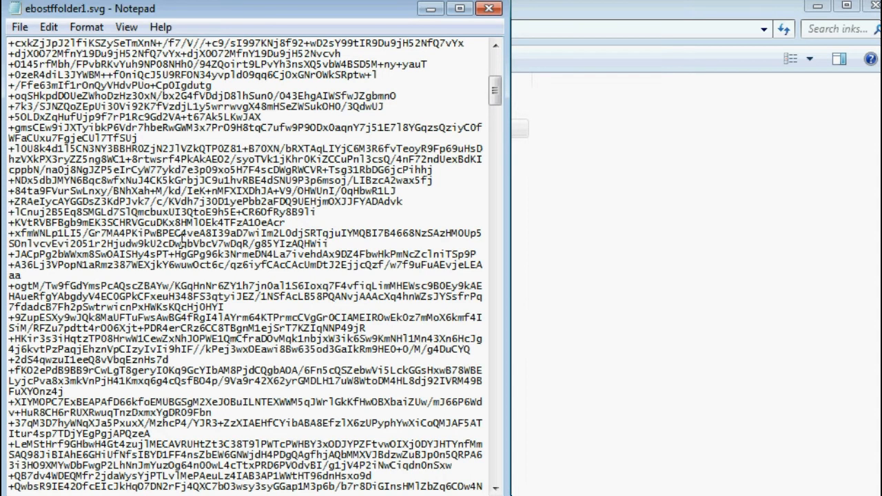
scroll(183, 241, down, 3)
scroll(188, 256, down, 3)
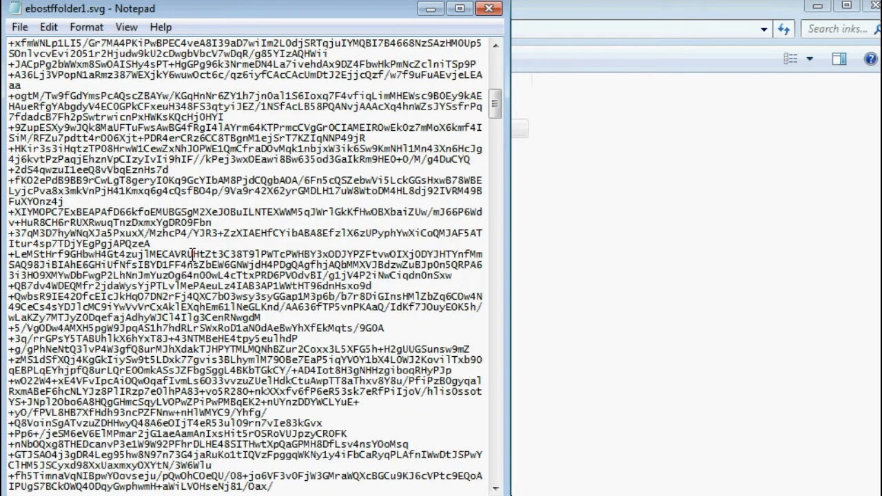
scroll(194, 255, down, 4)
drag(130, 169, 275, 404)
scroll(276, 404, down, 7)
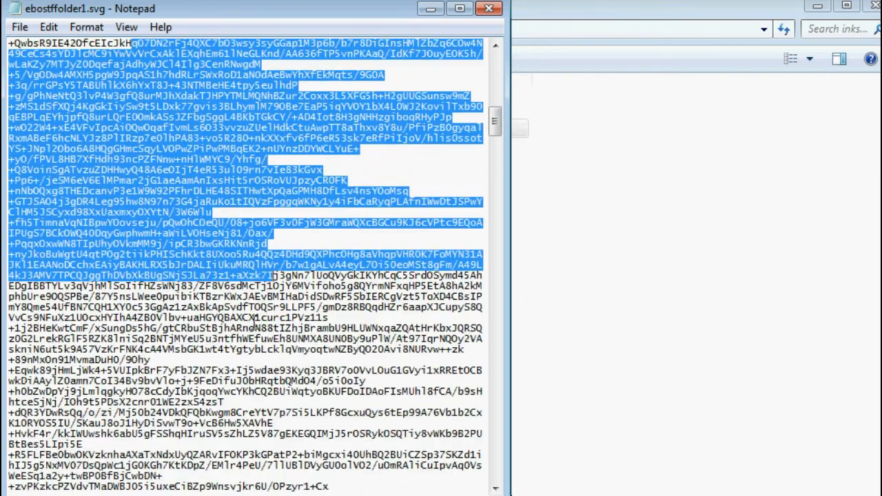
scroll(254, 324, down, 15)
drag(495, 162, 502, 475)
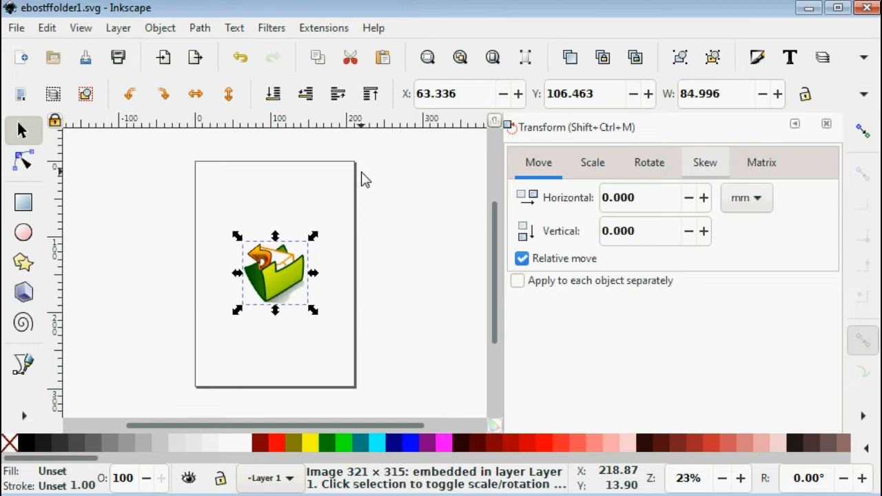
- Switch back to Inkscape and nudge the embedded image left and up to X 58.703, Y 99.515
key(alt+Left)
key(alt+Left)
key(alt+Left)
key(alt+Left)
key(alt+Up)
key(alt+Up)
key(alt+Up)
key(alt+Up)
key(alt+Up)
key(alt+Up)
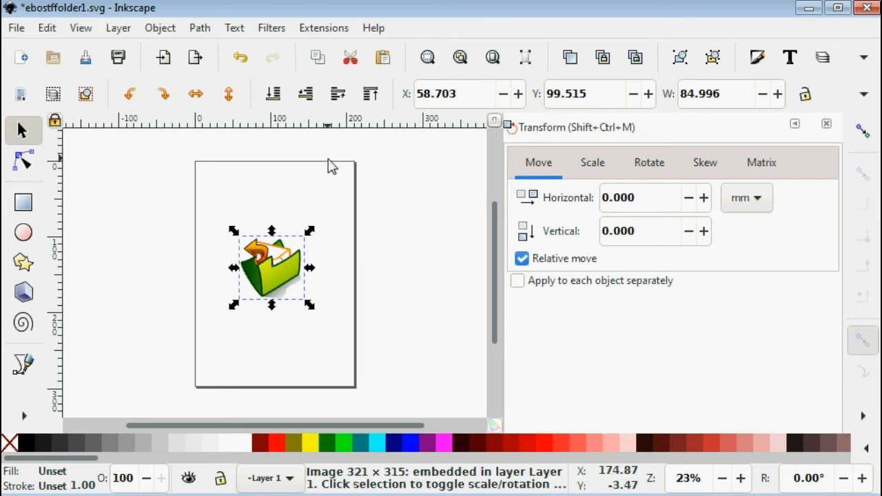
- Open Trace Bitmap for the image and preview a single-scan brightness cutoff with a threshold of 0.390
click(204, 32)
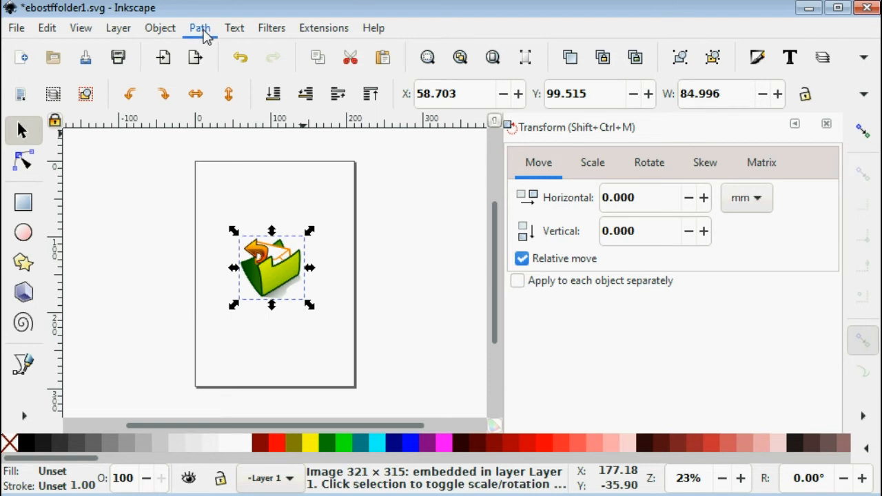
click(242, 98)
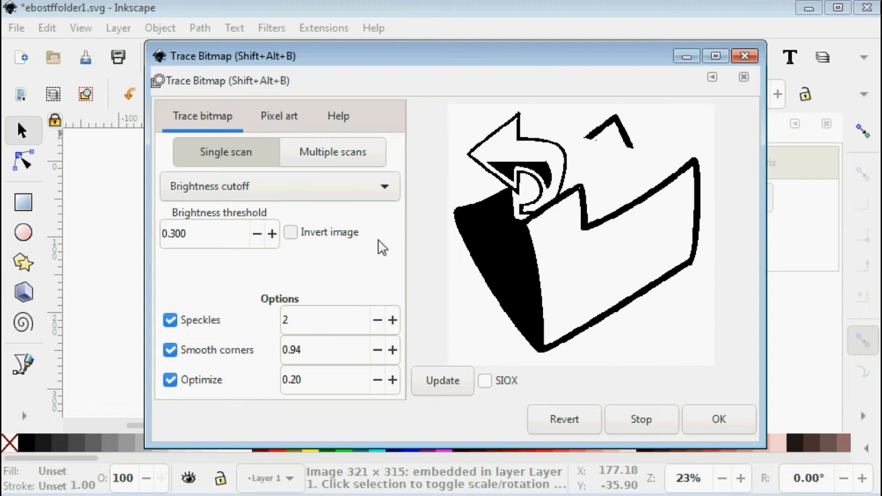
click(272, 234)
click(272, 234)
click(272, 234)
click(272, 235)
click(273, 234)
click(272, 235)
click(272, 234)
click(273, 234)
click(272, 234)
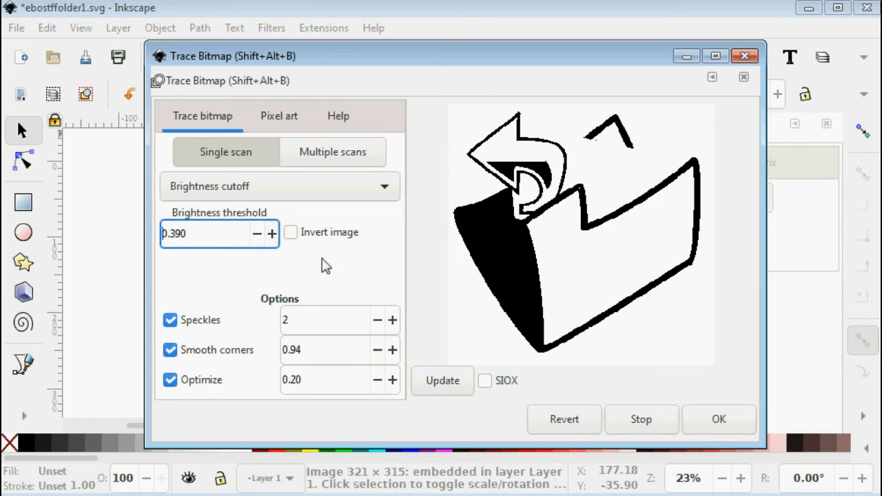
click(444, 383)
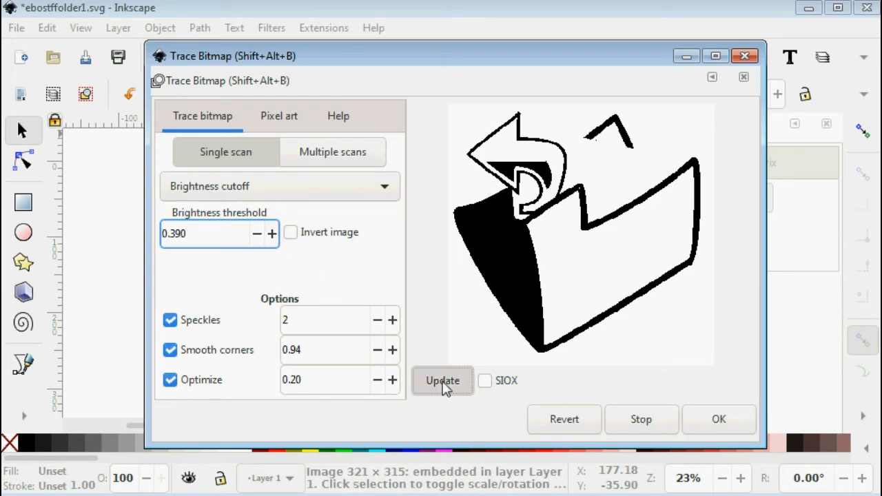
- Raise the brightness threshold to 0.500 and update the trace preview
click(273, 234)
double_click(272, 234)
double_click(272, 234)
click(273, 235)
double_click(272, 235)
double_click(272, 234)
click(272, 234)
click(444, 383)
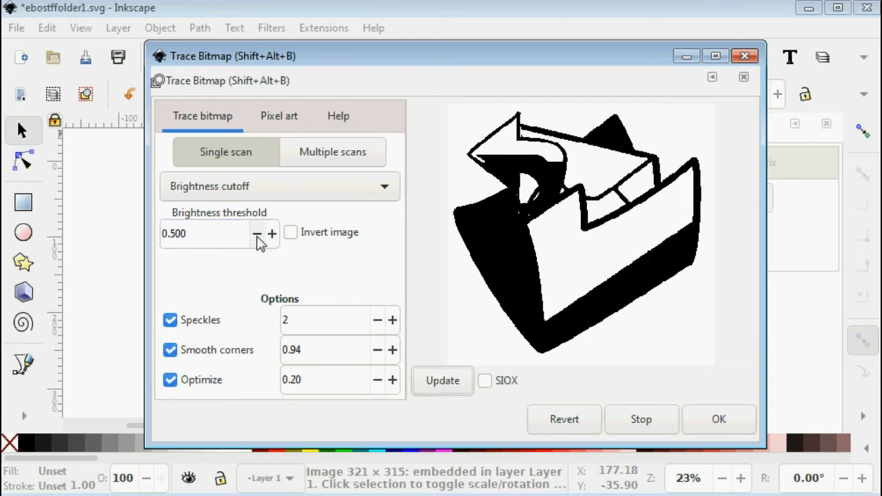
- Compare the trace previews at brightness thresholds of 0.470 and 0.490
click(257, 234)
double_click(257, 234)
click(451, 391)
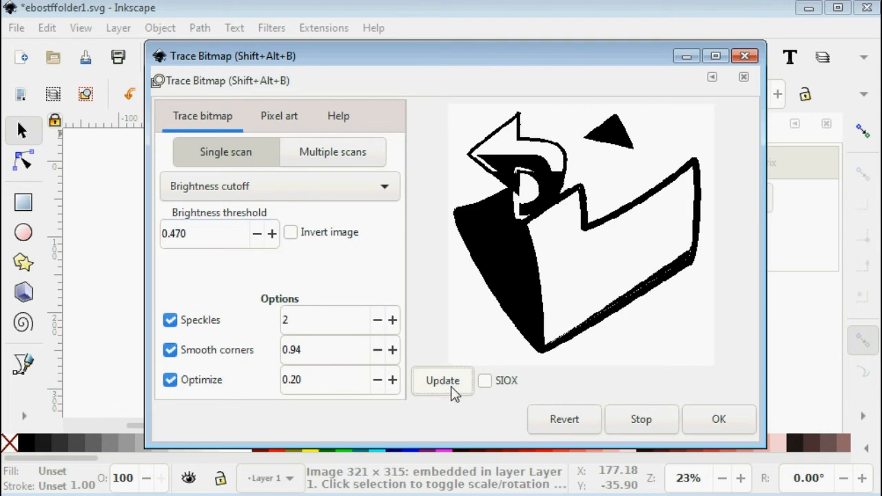
click(272, 235)
click(273, 234)
click(441, 392)
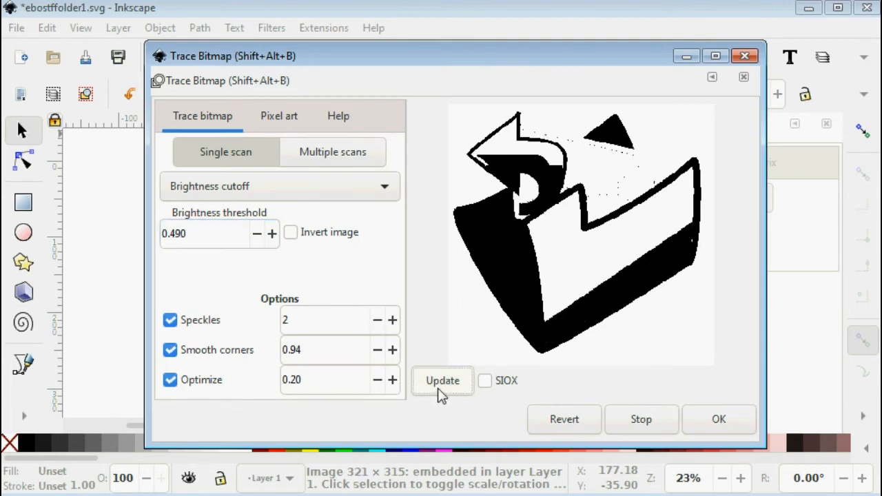
- Set the brightness threshold to 0.510 and update the trace preview
click(272, 234)
click(272, 234)
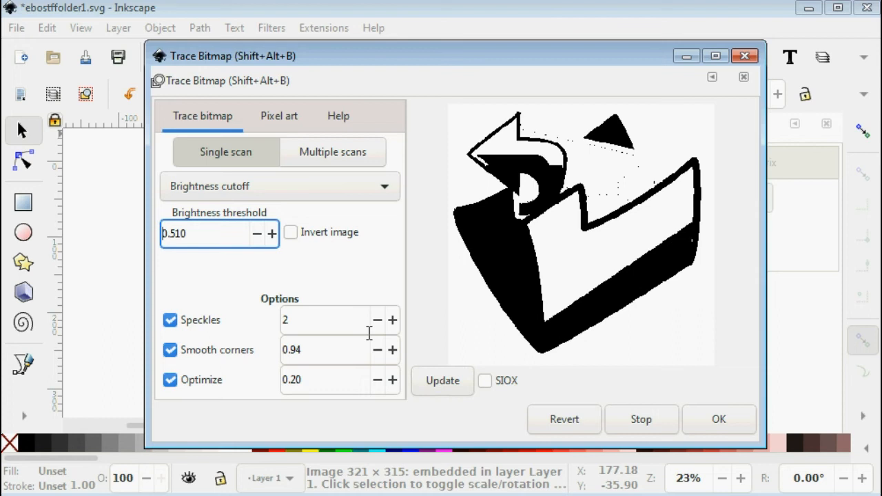
click(450, 390)
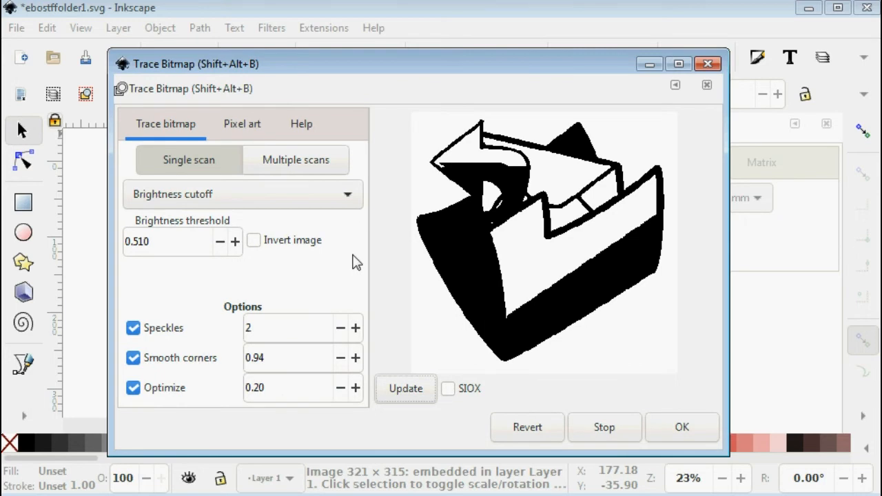
- Apply the trace and move the resulting black path below the original image, to about X 37.2, Y 186.8
click(679, 433)
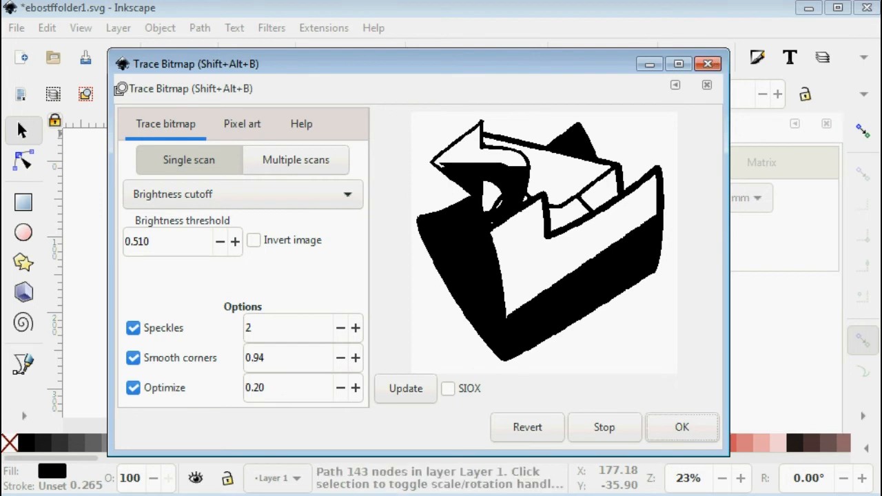
click(710, 65)
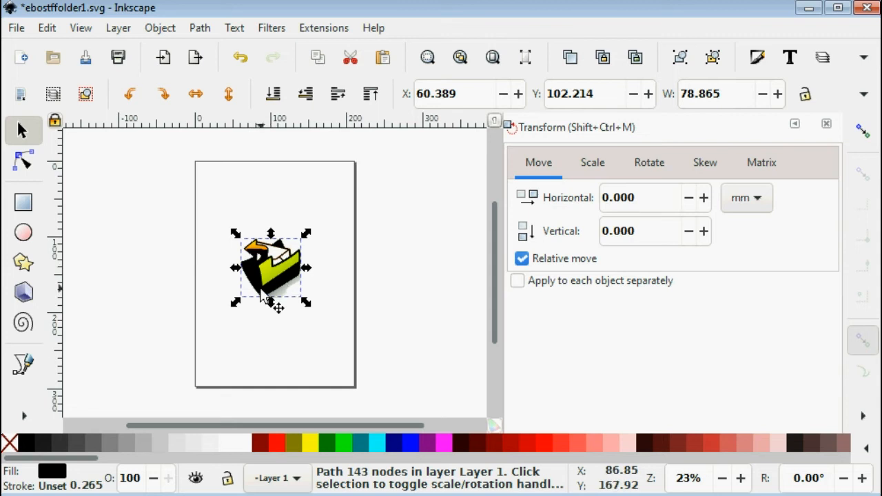
drag(279, 257, 261, 324)
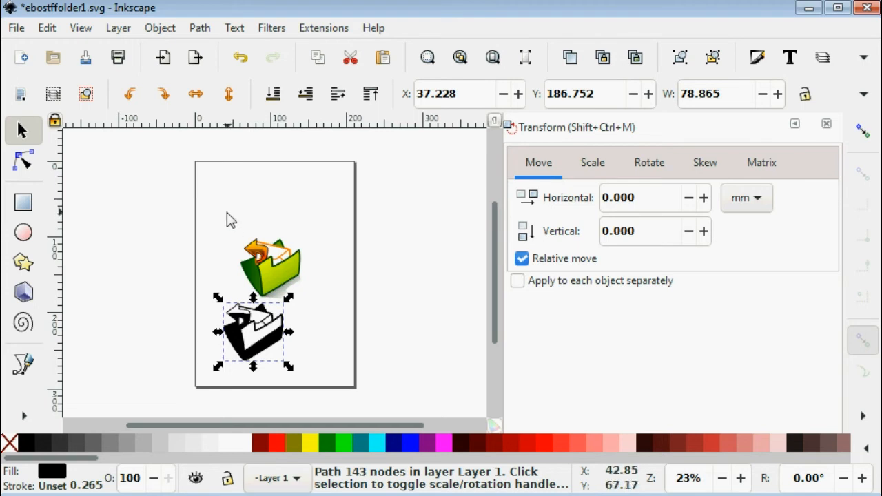
- Delete the original colour image from the page and save the document
drag(226, 218, 355, 309)
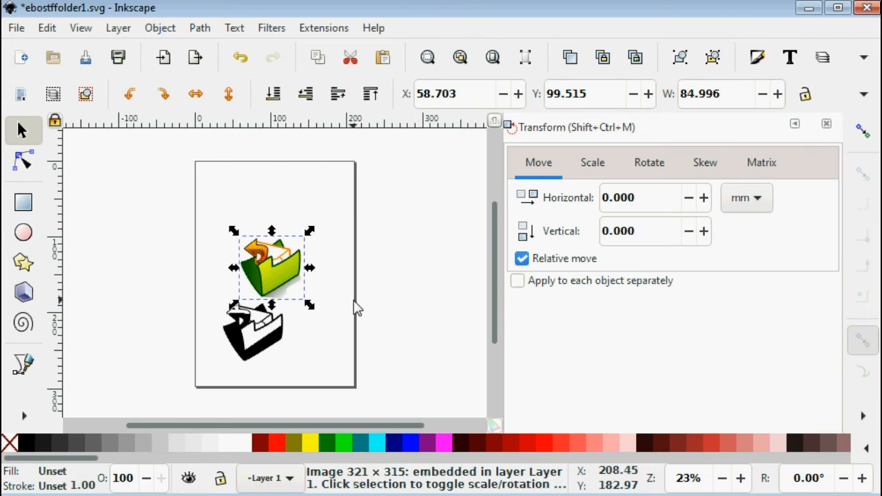
key(Delete)
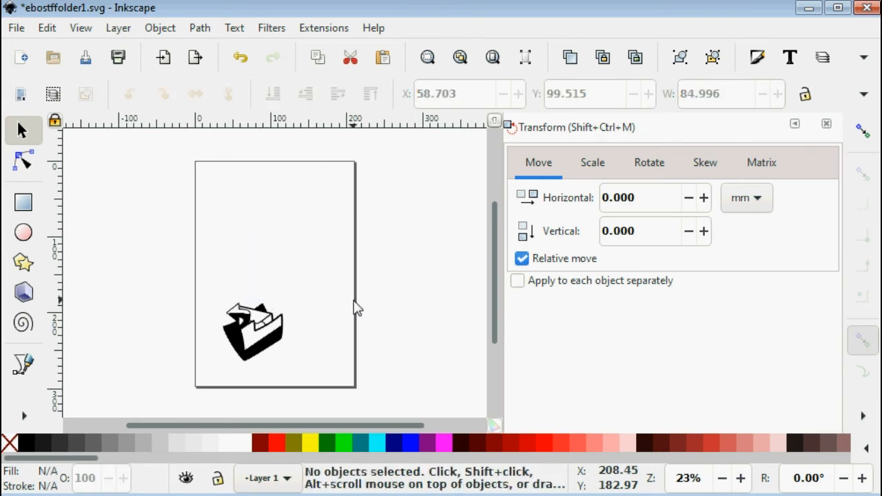
key(ctrl+s)
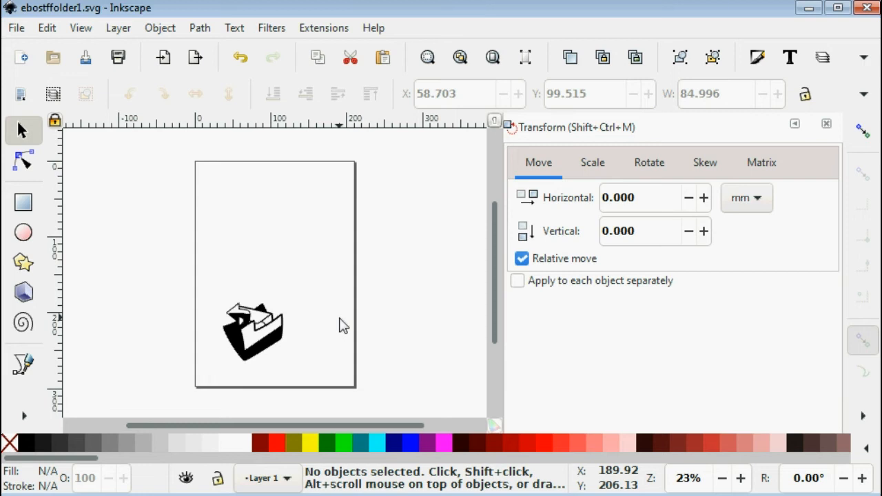
- Select the whole traced folder path and open its Fill and Stroke settings
key(plus)
key(plus)
key(plus)
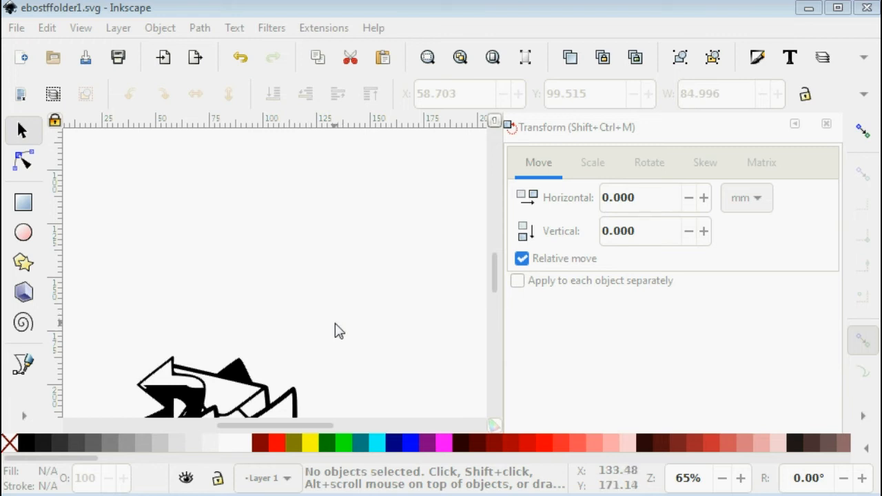
middle_click(250, 347)
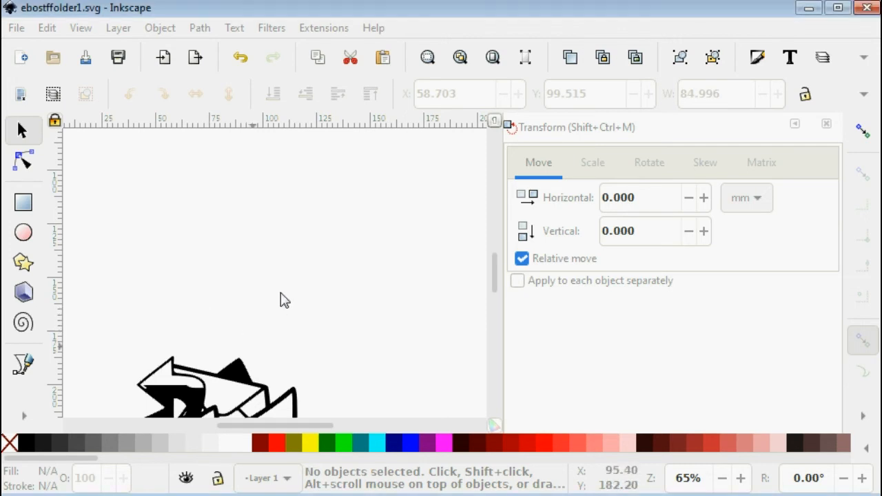
key(space)
key(space)
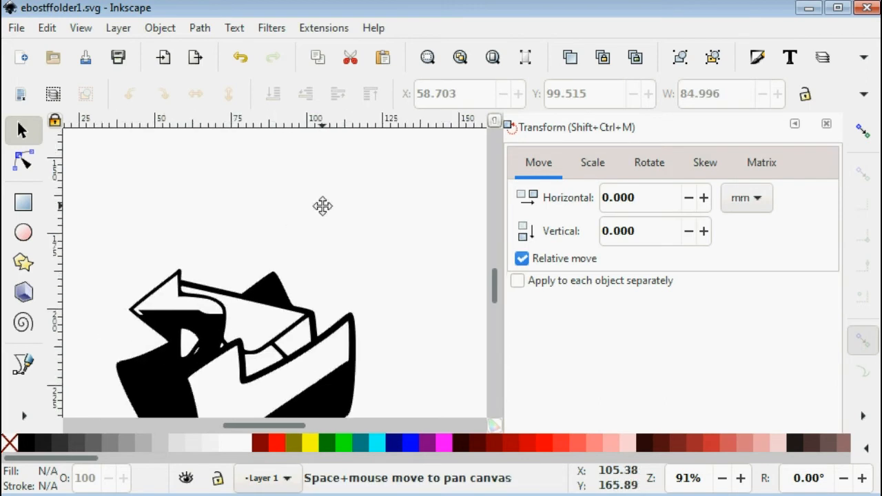
mouse_move(204, 316)
mouse_down()
mouse_move(358, 203)
mouse_move(394, 131)
mouse_move(366, 116)
mouse_up()
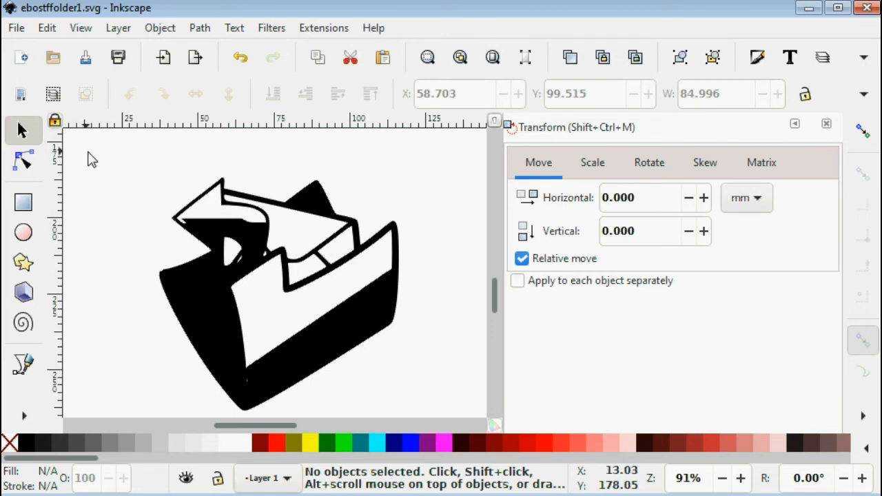
drag(119, 156, 451, 426)
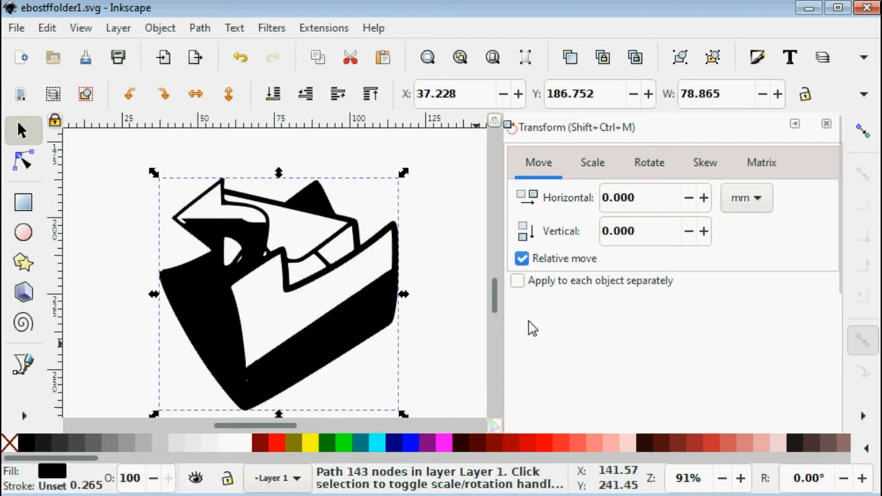
click(759, 59)
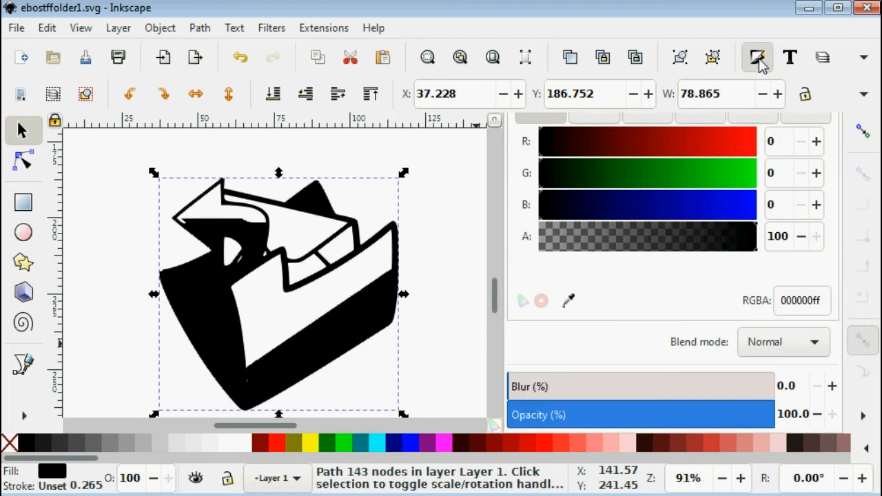
- Set the folder path's flat fill colour to RGB 100, 100, 200
click(790, 140)
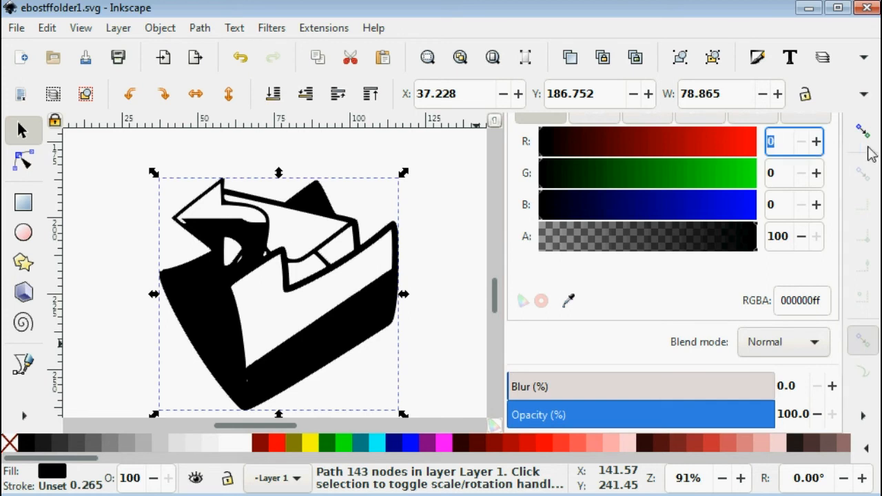
text(100)
key(Tab)
text(100)
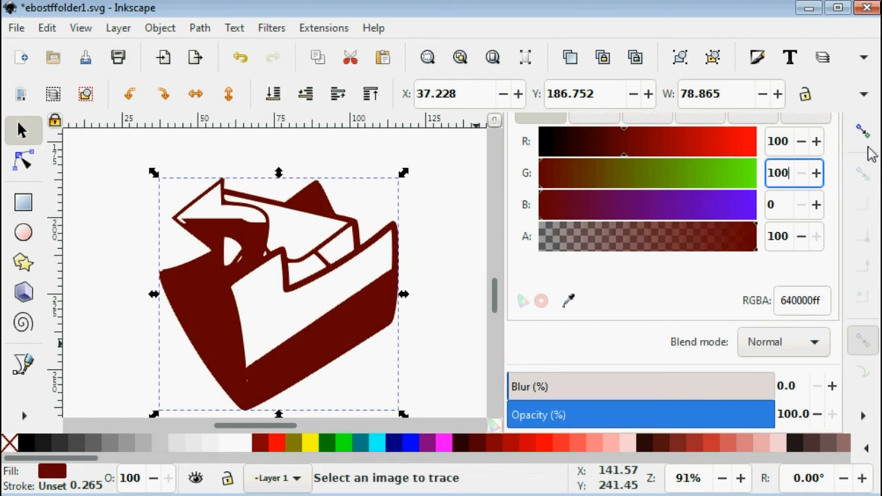
key(Tab)
text(200)
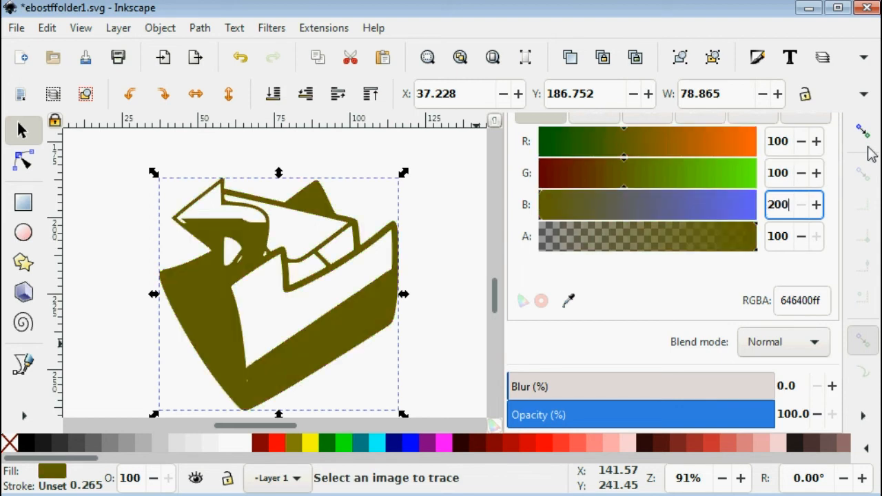
key(Tab)
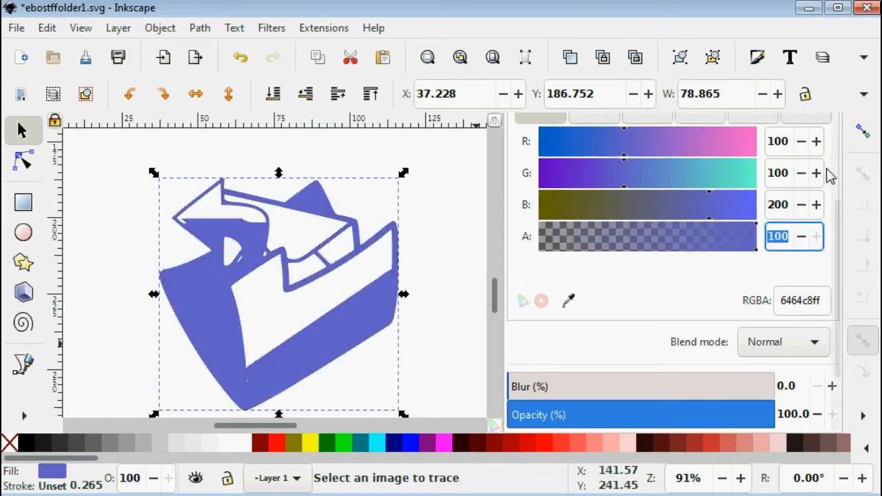
- Adjust the folder's fill to a brighter blue with red 10, green 100 and blue 255
click(774, 204)
key(Delete)
text(5)
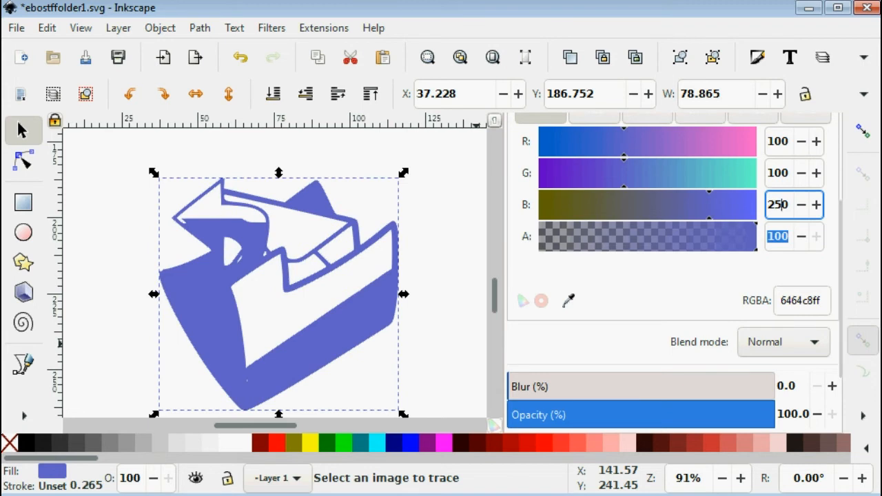
key(Tab)
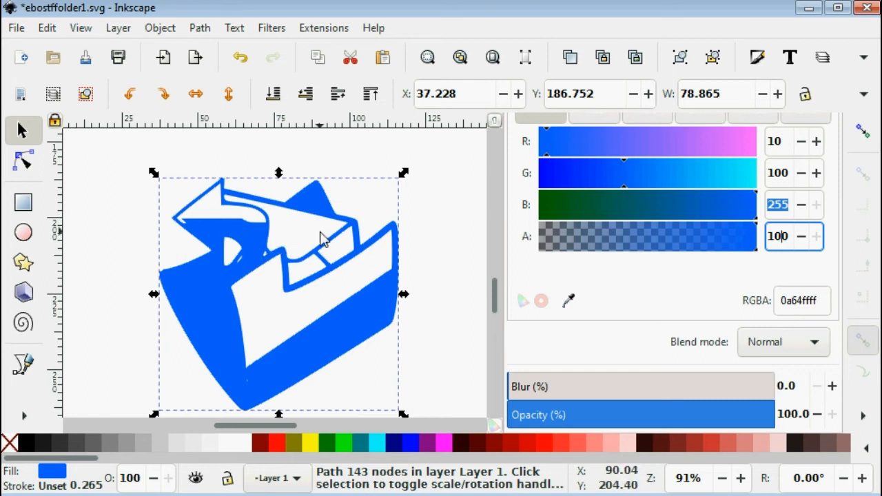
- Copy the blue folder path and paste the duplicate above the original, at about X 38.1, Y 99.5
click(293, 218)
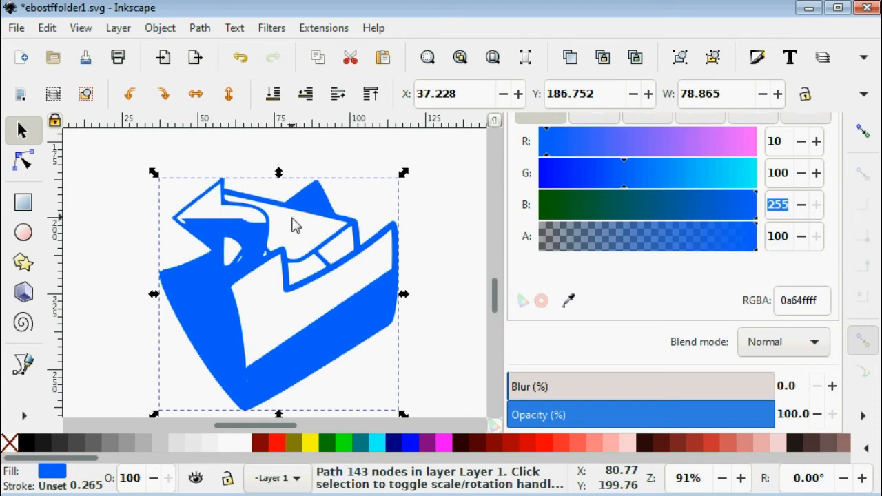
click(334, 293)
mouse_move(498, 311)
mouse_down()
mouse_move(499, 253)
mouse_move(499, 293)
mouse_move(501, 276)
mouse_up()
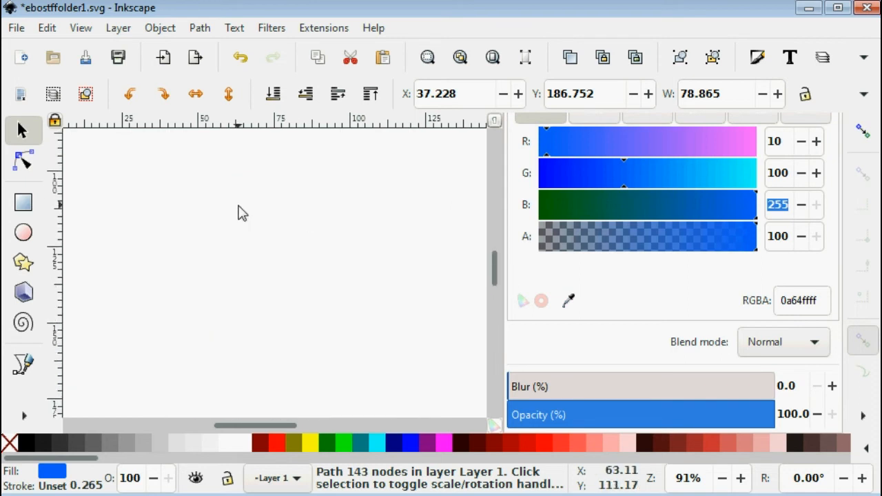
scroll(290, 215, down, 3)
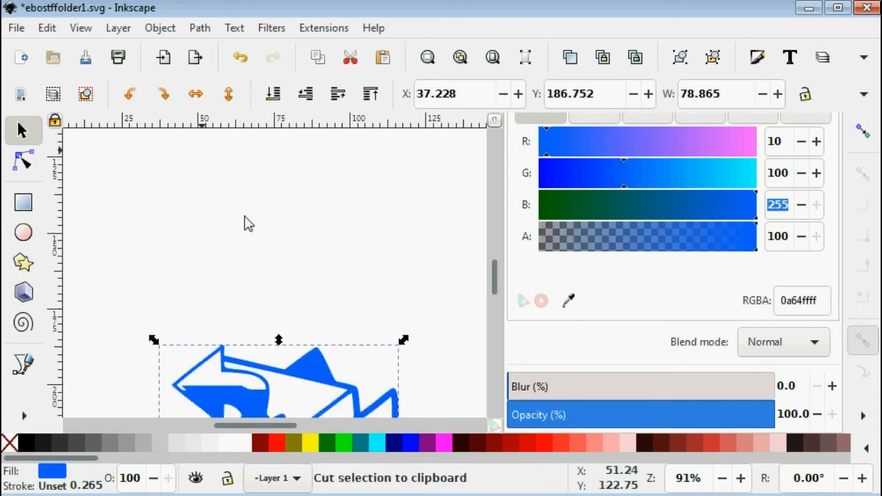
key(ctrl+v)
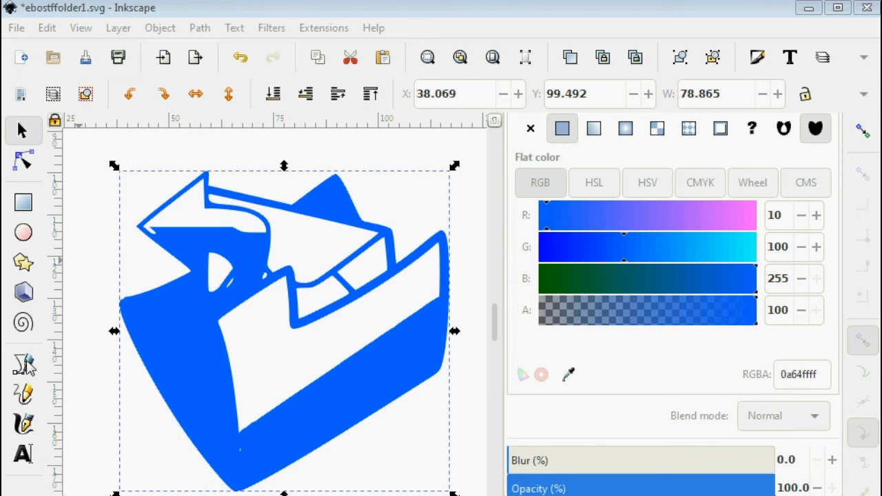
- Draw a closed Pen outline about 33.8 mm wide around the arrow of the duplicated folder
click(22, 368)
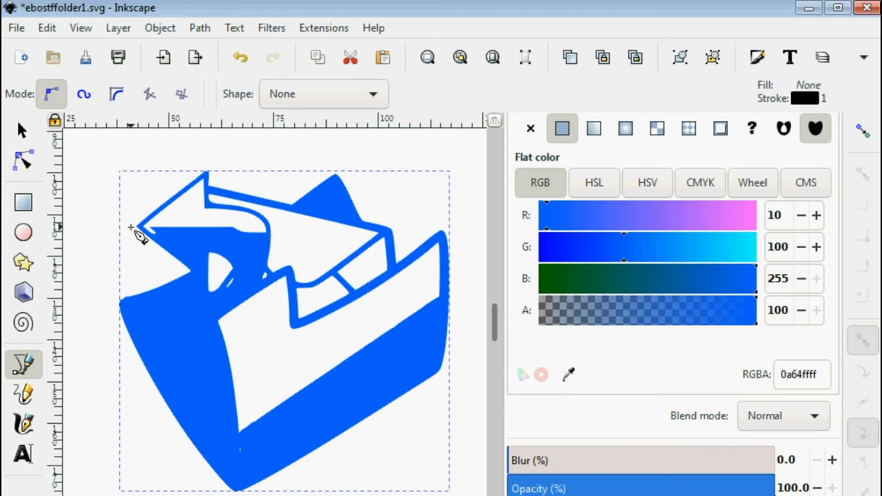
click(131, 226)
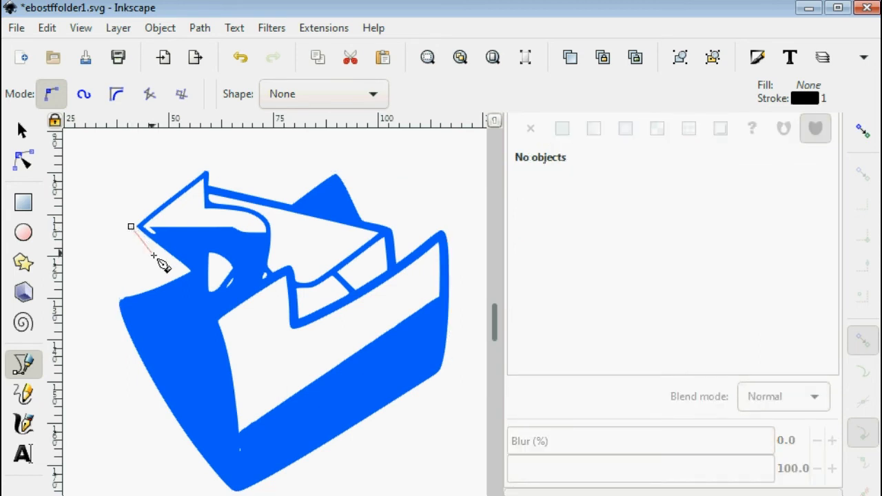
click(162, 253)
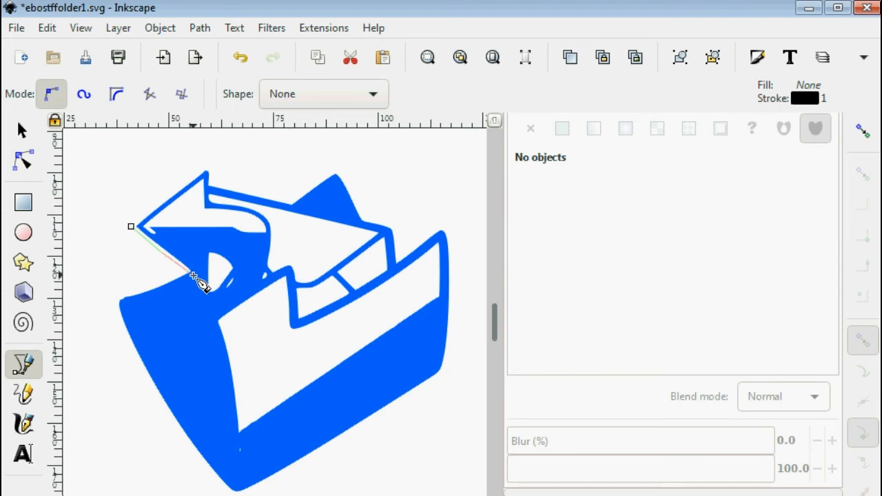
click(196, 274)
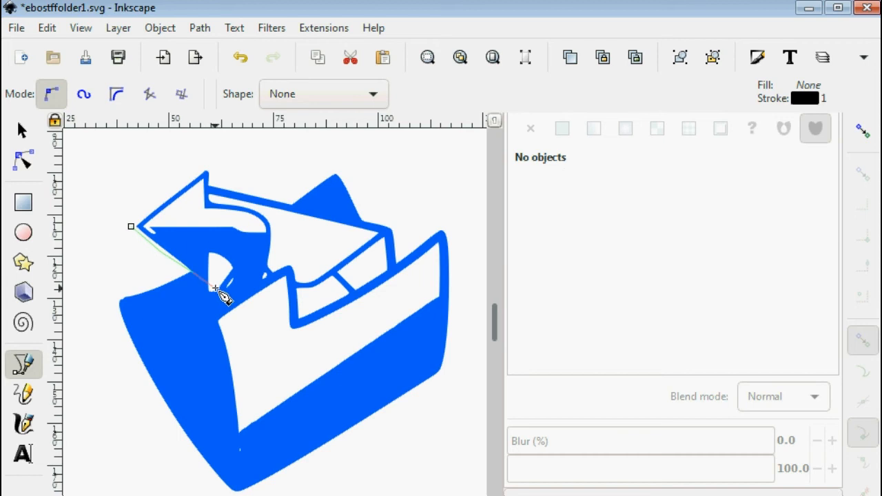
click(214, 287)
click(226, 263)
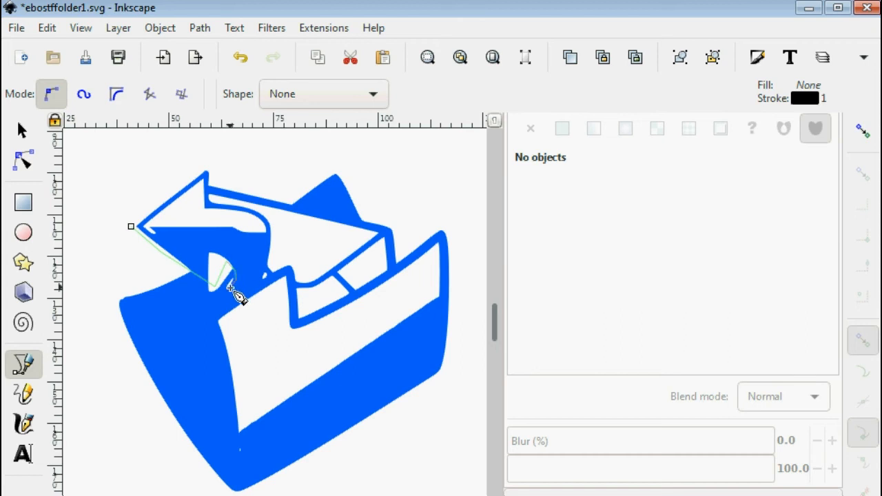
click(230, 287)
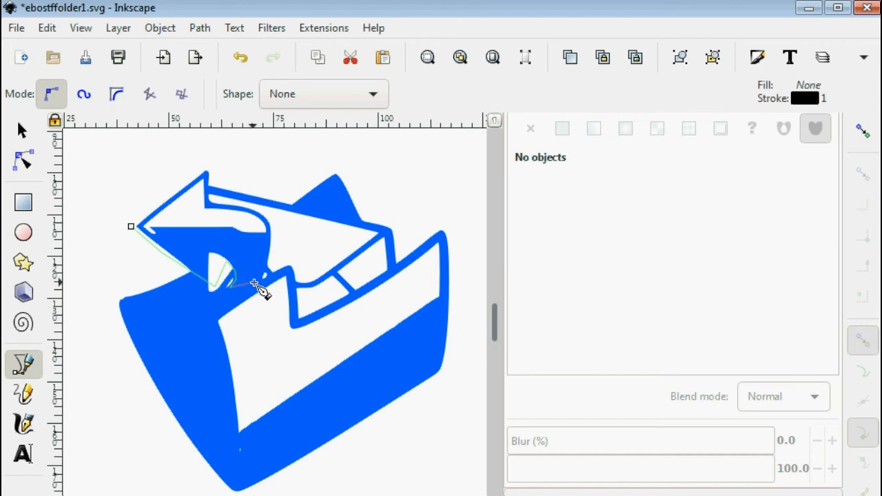
click(264, 278)
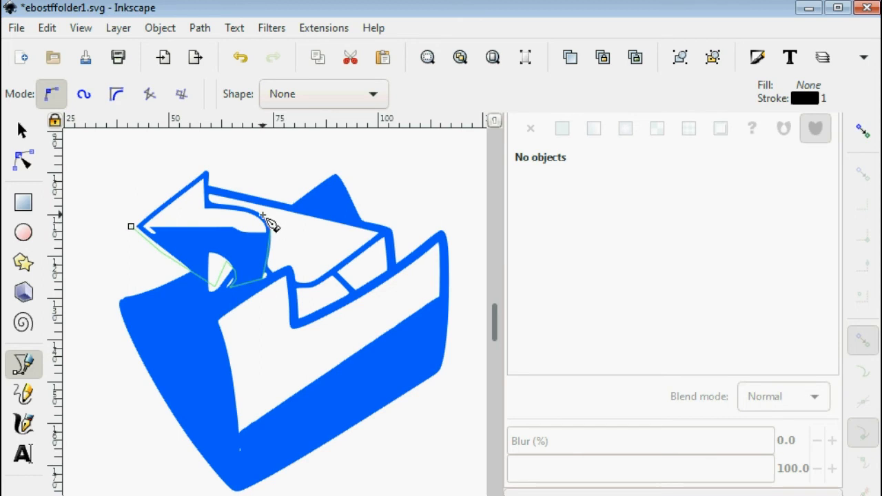
click(207, 205)
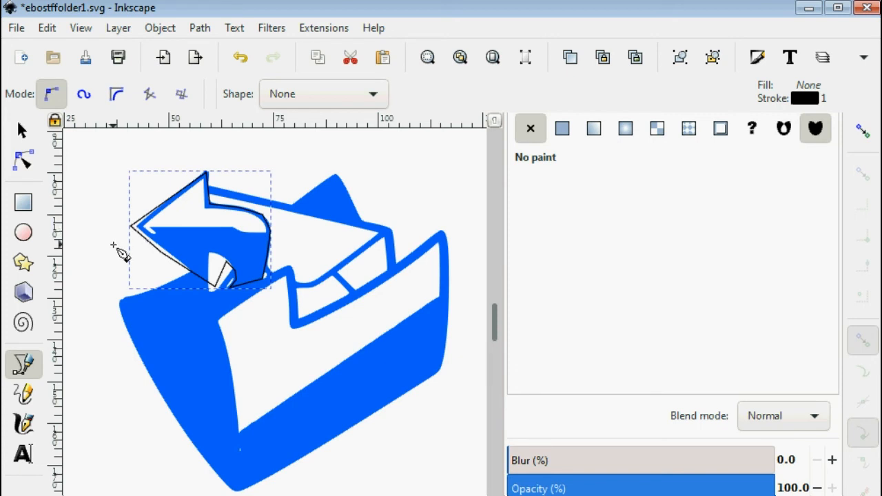
- Select the pen outline with the duplicated folder and intersect them so only the arrow part is kept
click(21, 133)
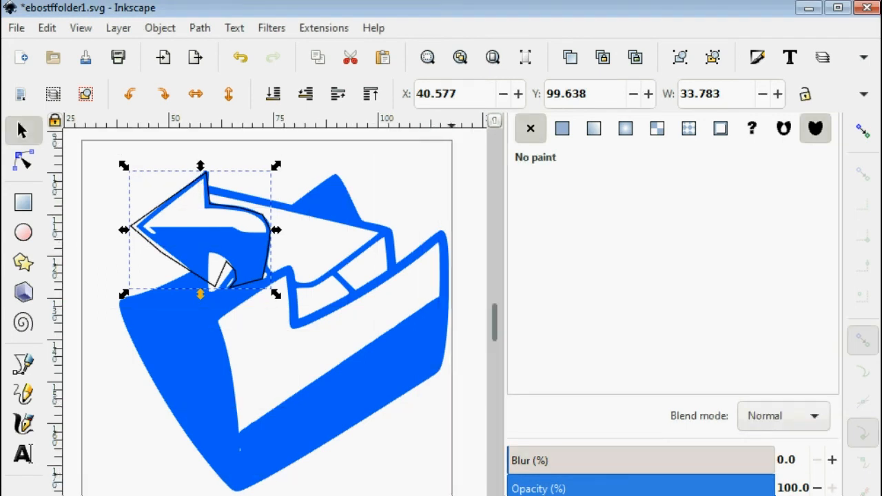
key(ctrl+a)
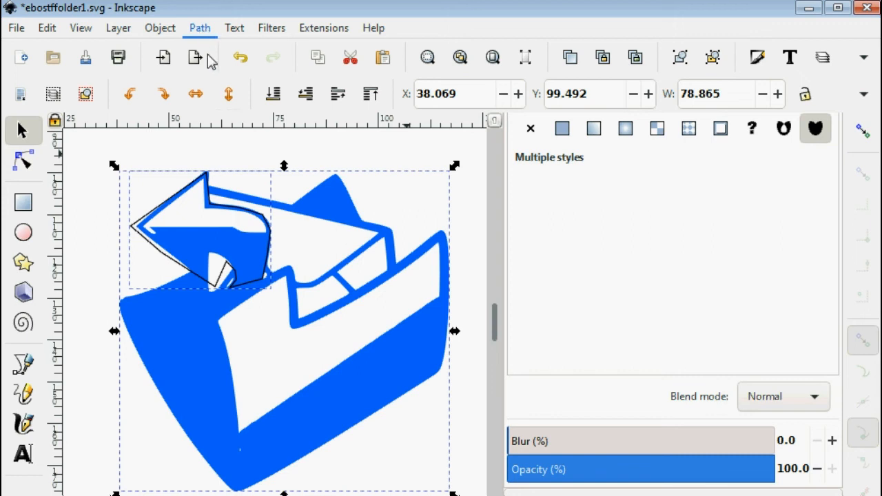
click(228, 145)
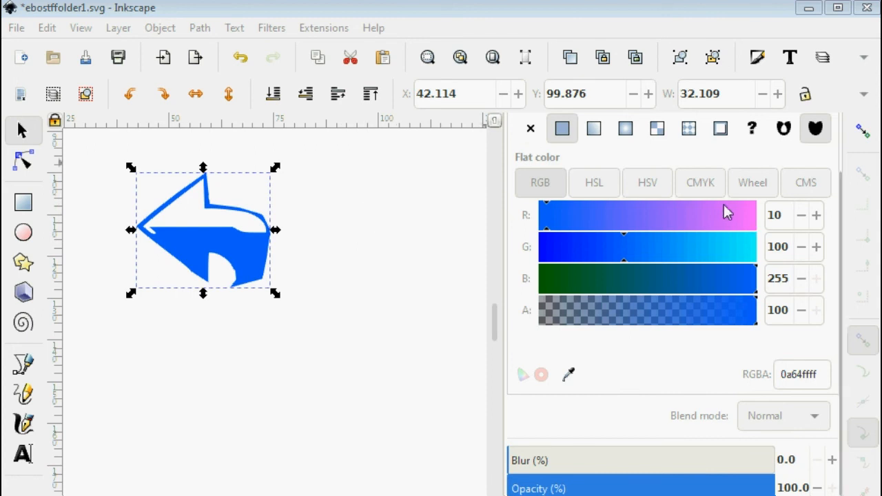
- Set the arrow's flat fill to orange, RGB 255, 140, 0, and save the document
double_click(769, 216)
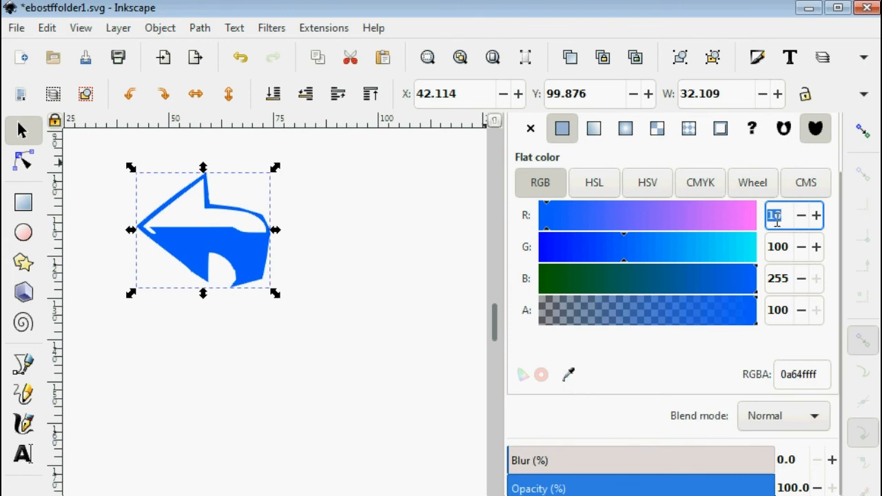
text(255)
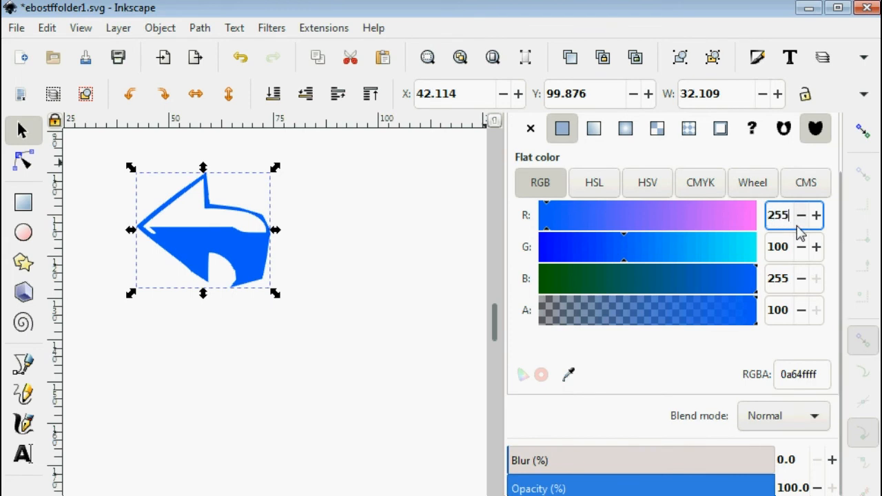
key(Tab)
text(100)
key(Tab)
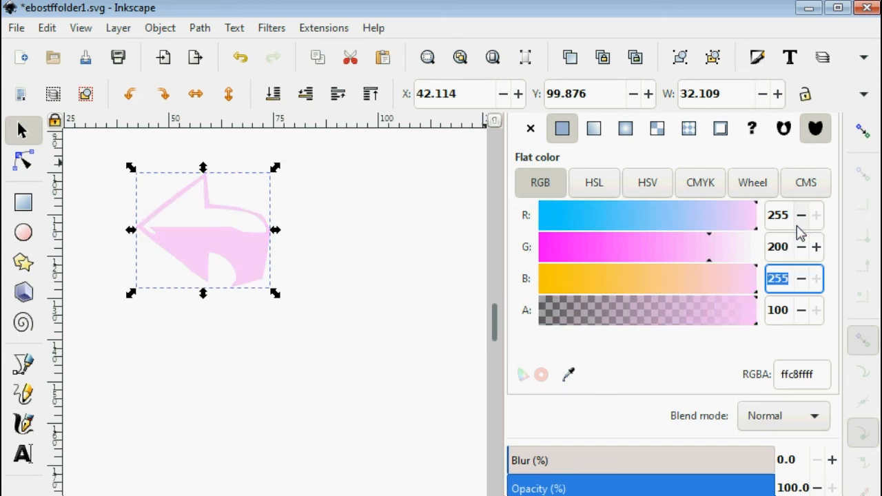
text(100)
key(Tab)
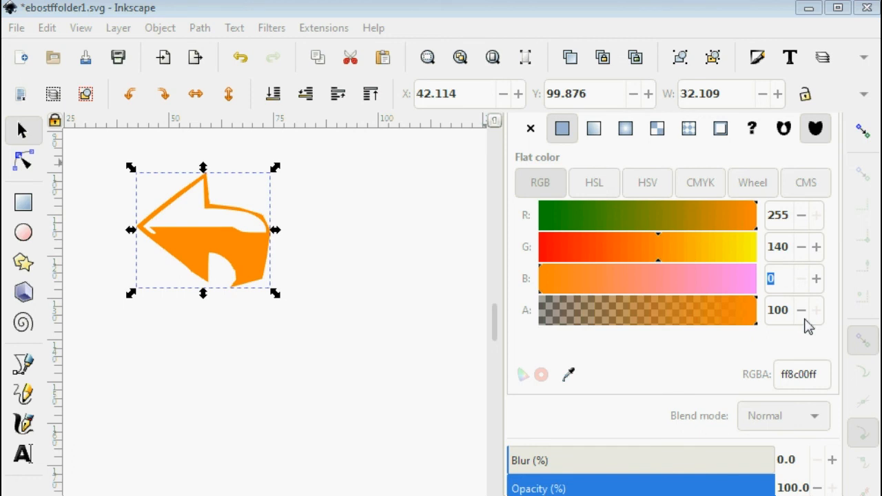
key(ctrl+s)
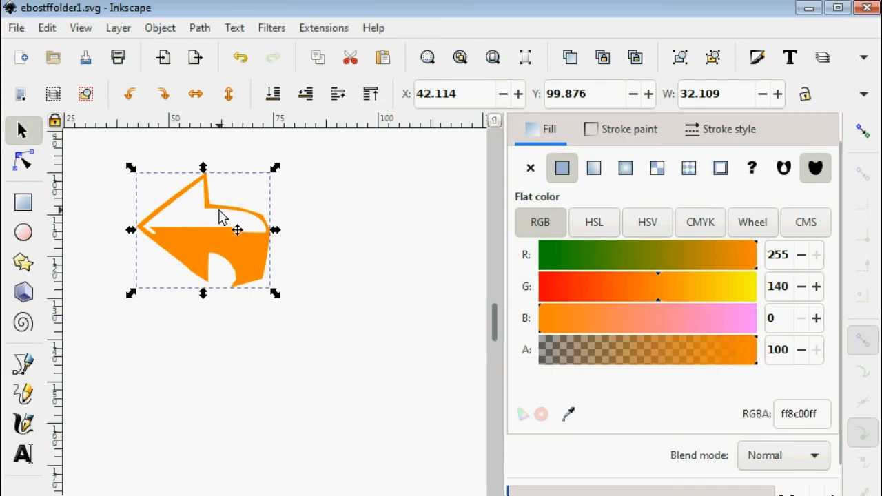
- Move the orange arrow down onto the original blue folder's arrow, to about X 41.1, Y 187.1, and deselect it
drag(208, 218, 247, 284)
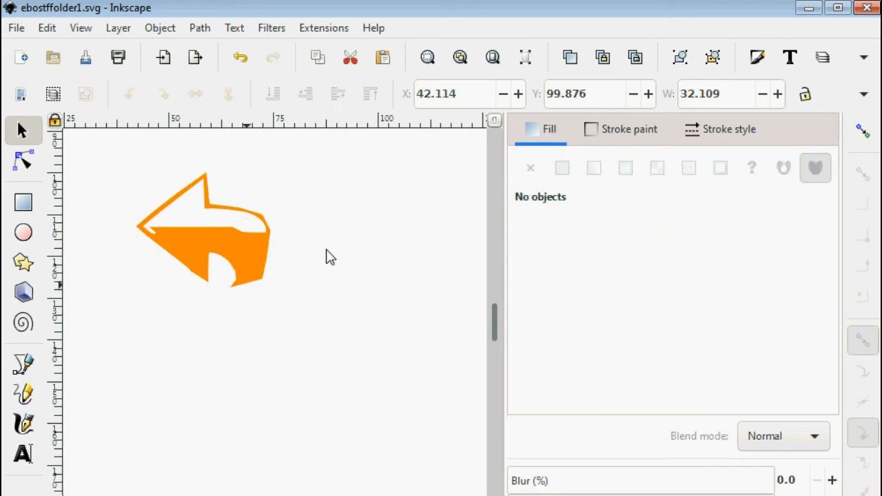
click(264, 253)
drag(225, 222, 342, 415)
drag(499, 333, 497, 358)
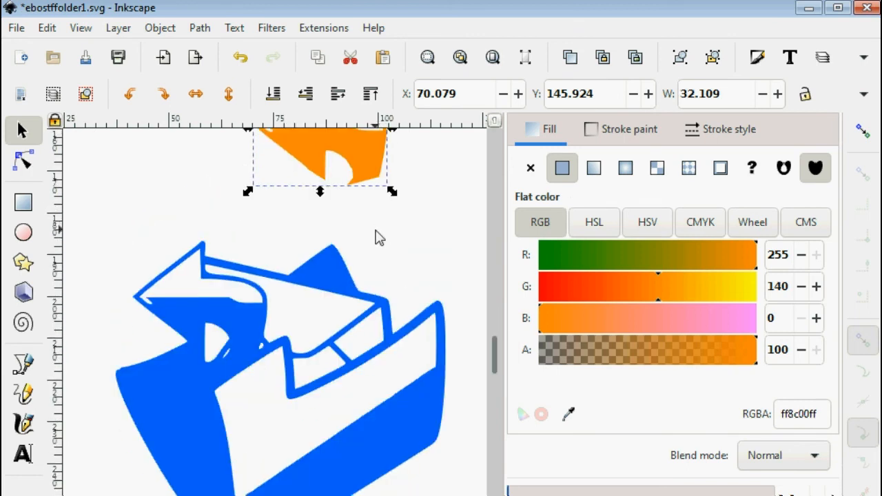
mouse_move(359, 142)
mouse_down()
mouse_move(348, 201)
mouse_move(315, 256)
mouse_move(235, 318)
mouse_move(242, 318)
mouse_up()
key(Escape)
scroll(496, 365, down, 3)
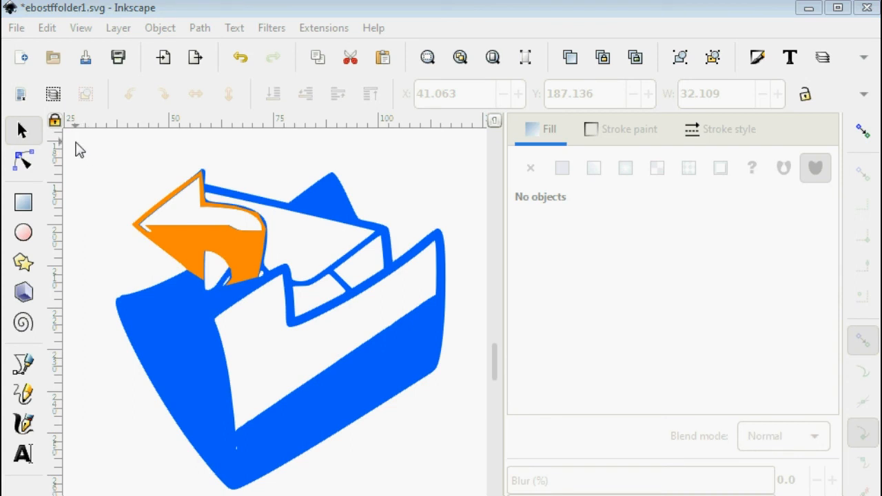
- Select both the blue folder and the orange arrow, resize the page to the selection with zero margins, and save the document
click(31, 133)
mouse_move(91, 143)
mouse_down()
mouse_move(215, 204)
mouse_move(422, 328)
mouse_move(481, 495)
mouse_move(473, 495)
mouse_up()
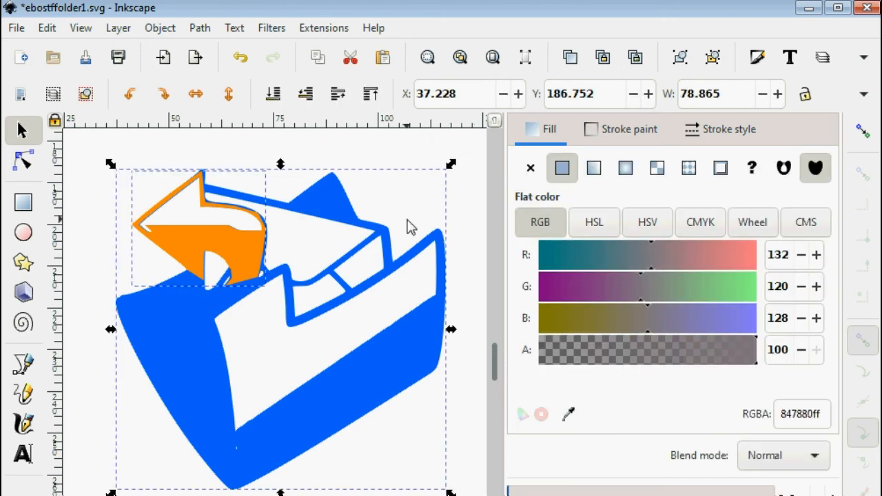
click(19, 32)
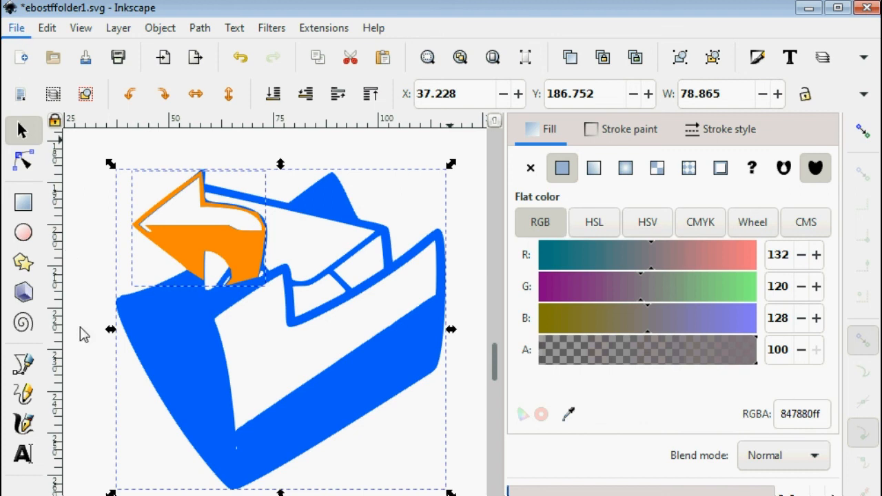
key(ctrl+shift+d)
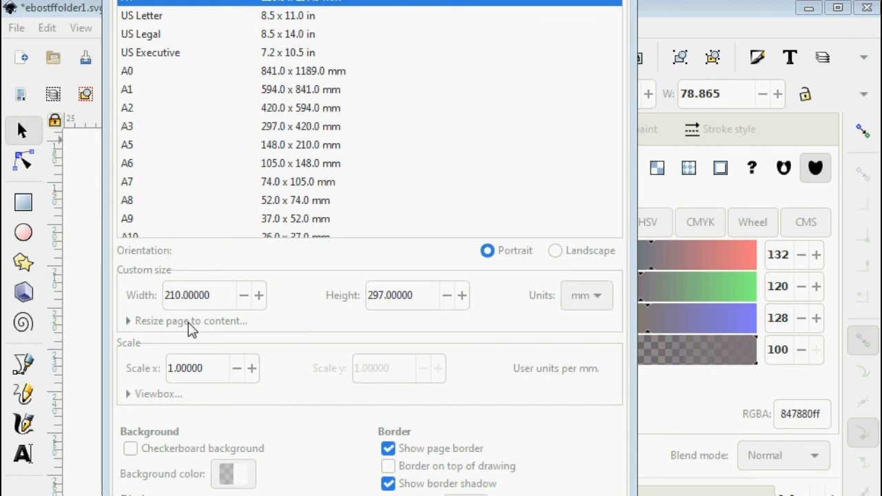
click(192, 324)
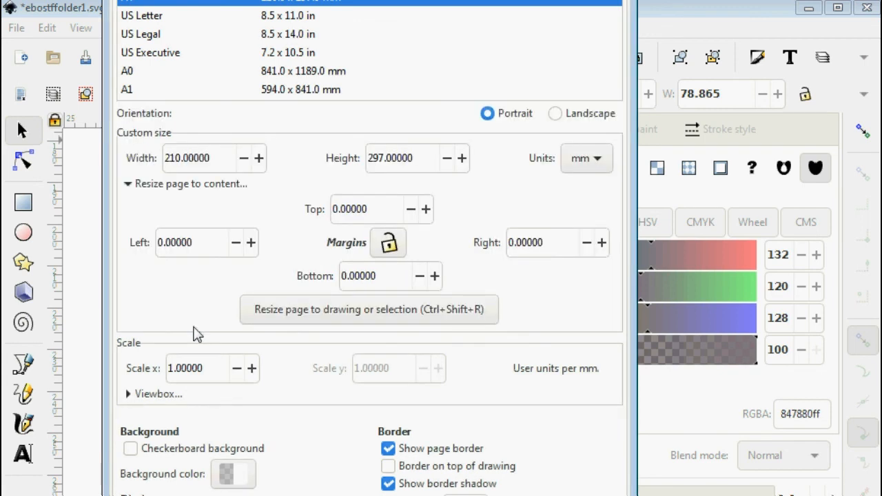
click(297, 315)
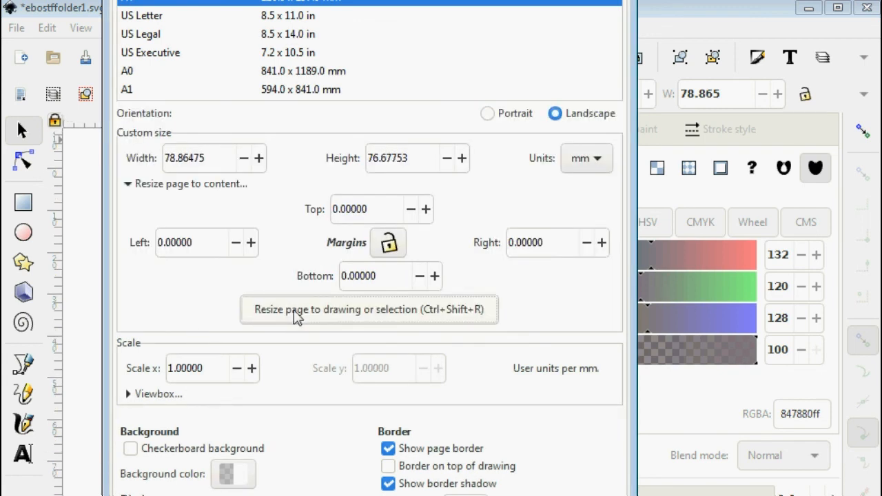
click(622, 0)
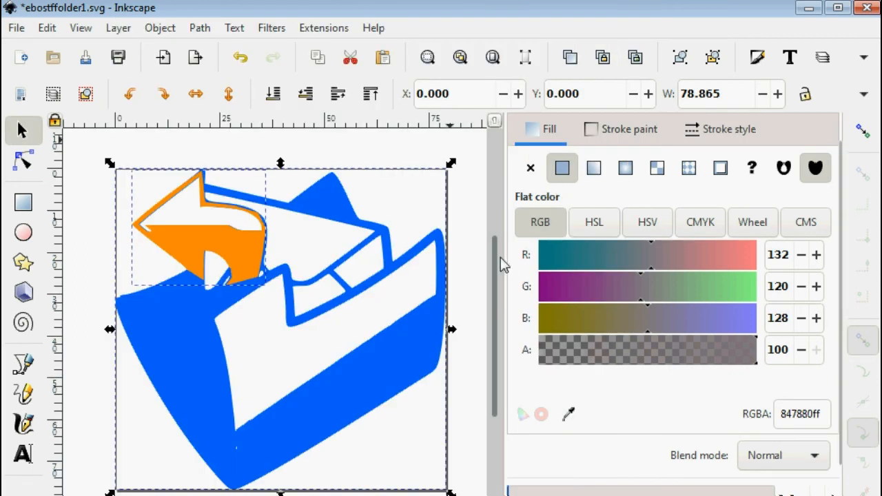
drag(496, 295, 496, 311)
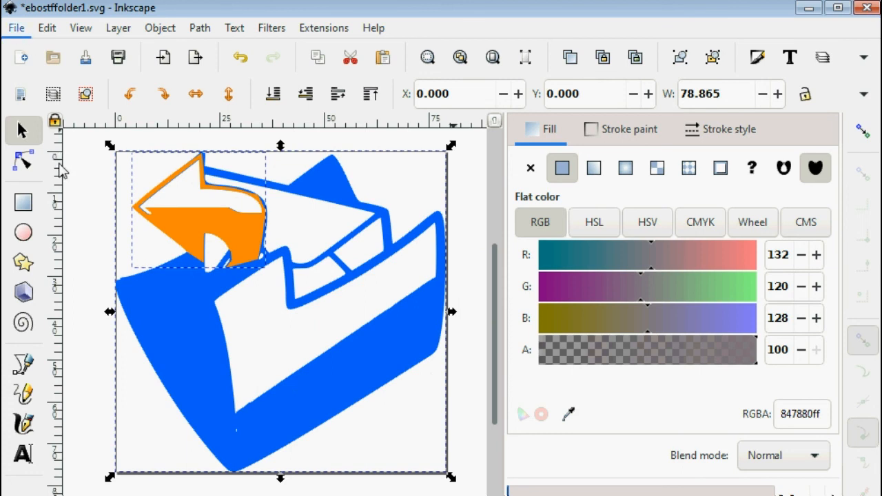
key(ctrl+s)
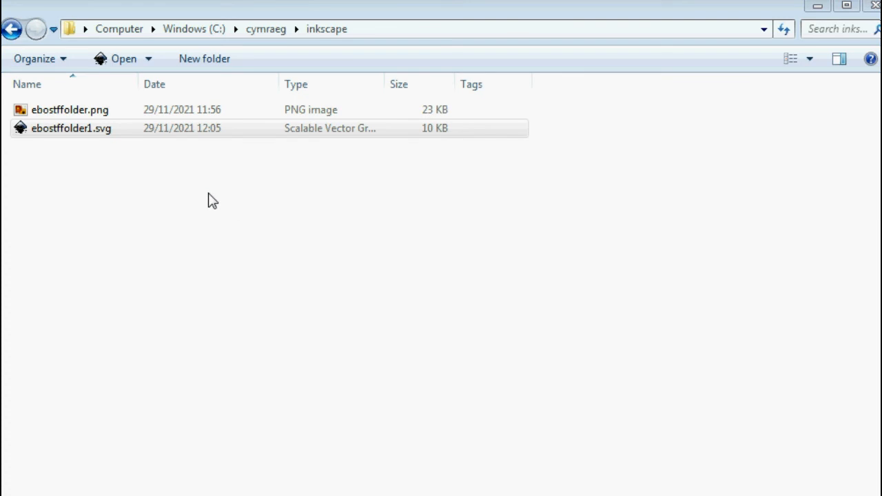
- Switch to the inkscape folder in File Explorer, open ebostffolder1.svg in Notepad and examine its SVG code from beginning to end
click(89, 134)
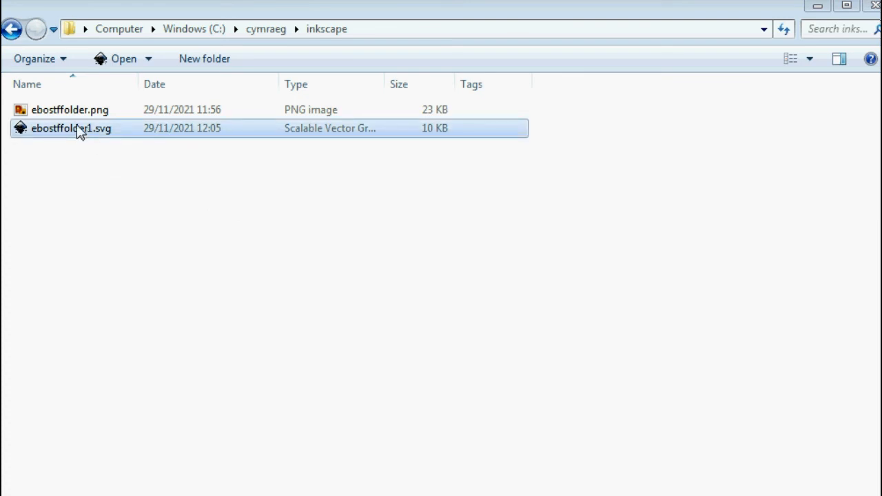
right_click(77, 128)
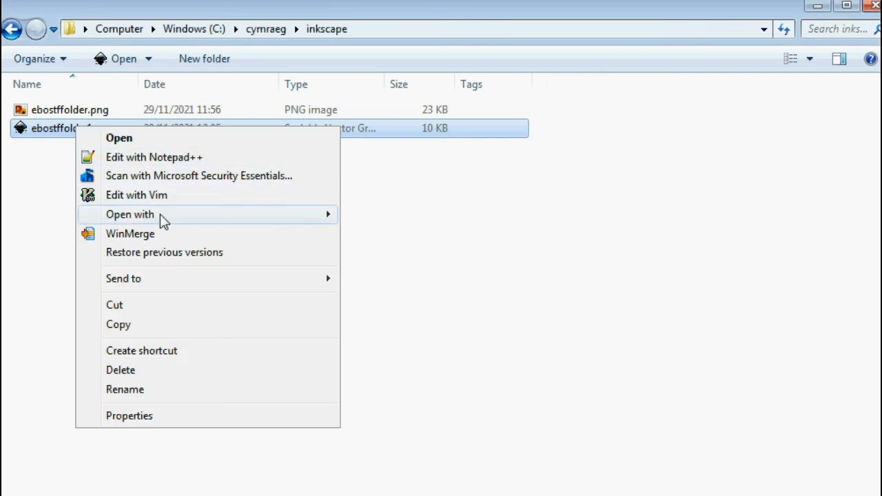
mouse_move(160, 215)
click(364, 272)
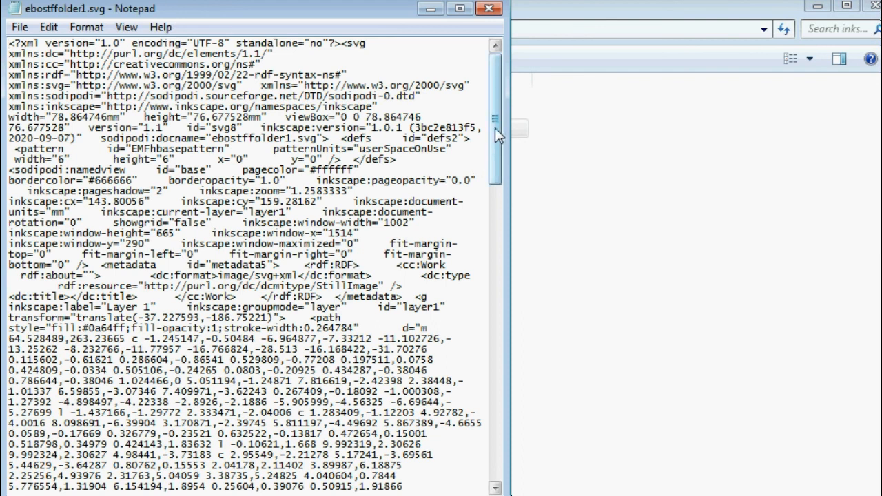
scroll(497, 124, down, 1)
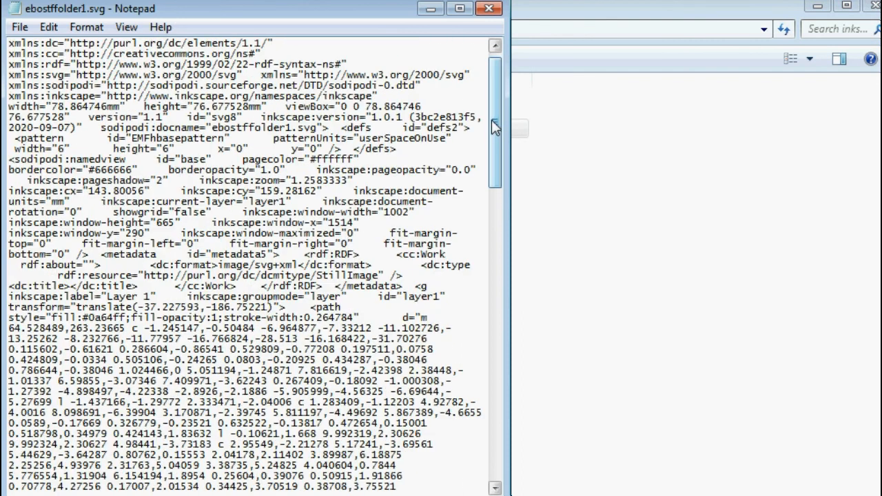
drag(496, 124, 496, 77)
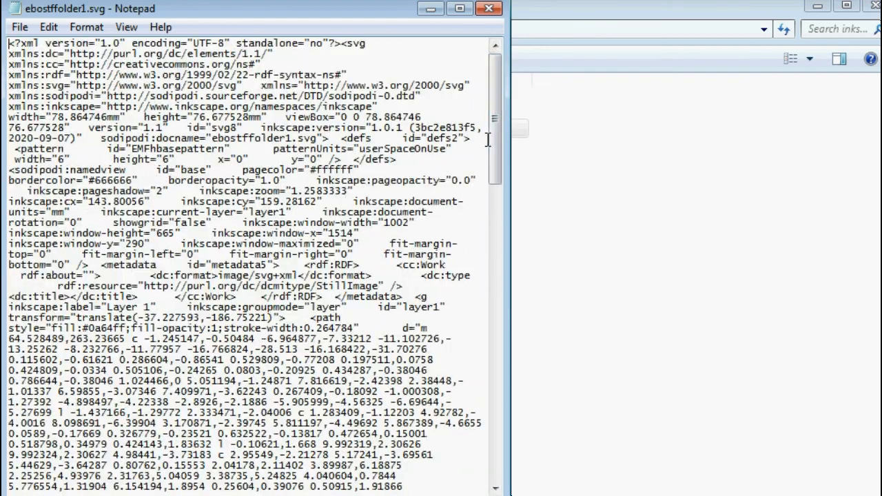
drag(496, 130, 499, 119)
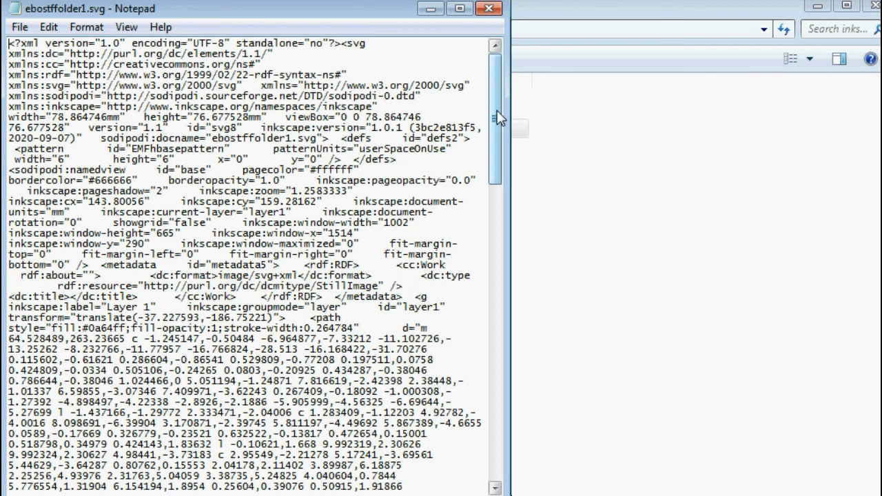
drag(497, 110, 498, 413)
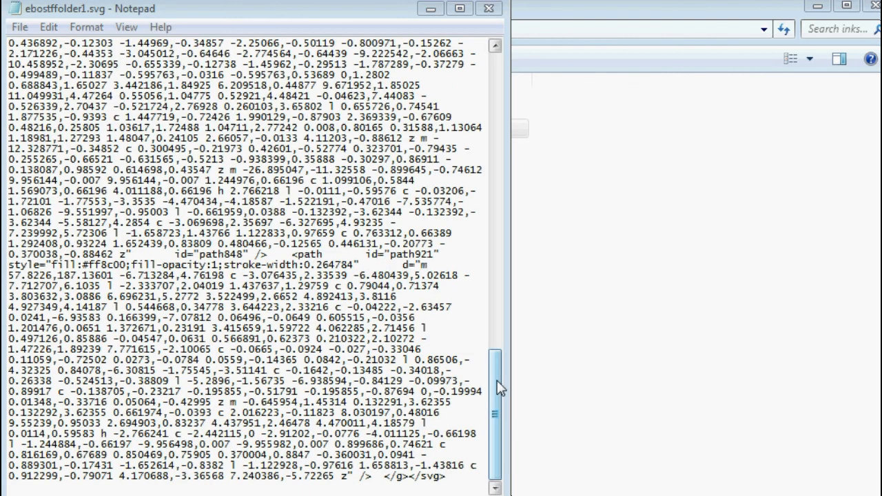
drag(502, 405, 522, 110)
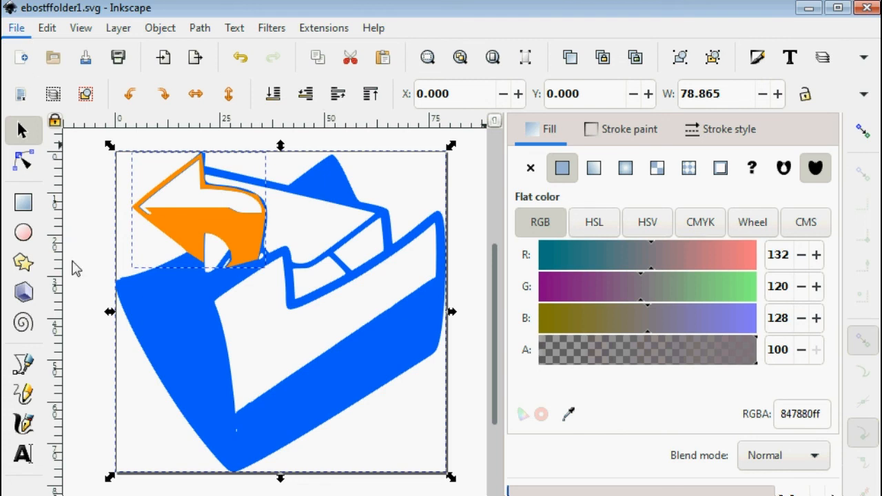
- Back in Inkscape, export the selected drawing as a 296 × 287 pixel PNG, C:\cymraeg\inkscape\path848.png, and open the exported image from File Explorer
key(shift+ctrl+e)
scroll(777, 384, down, 3)
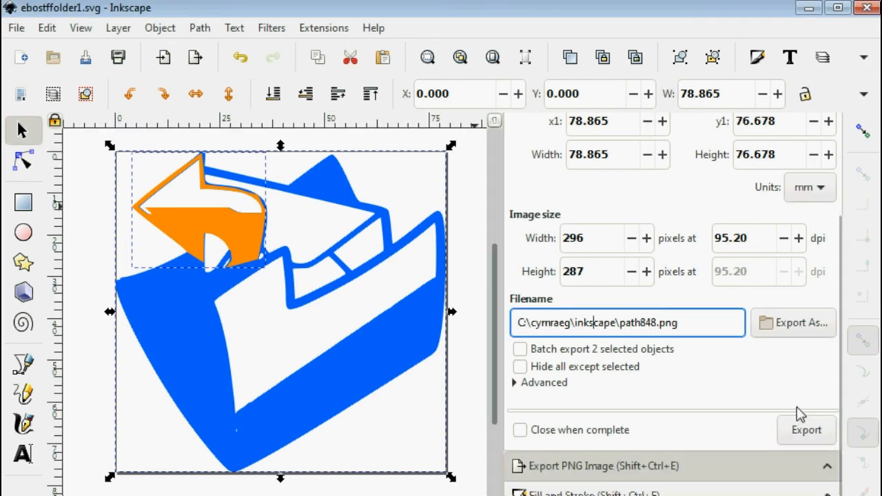
click(803, 432)
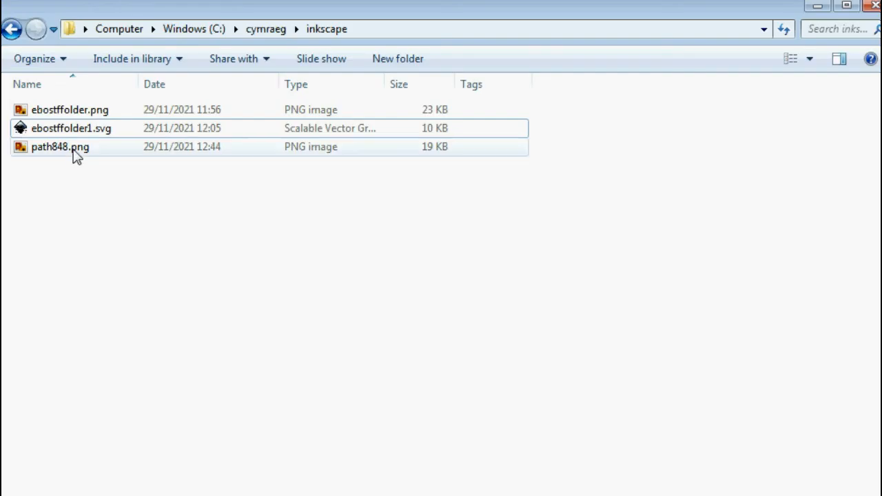
double_click(74, 153)
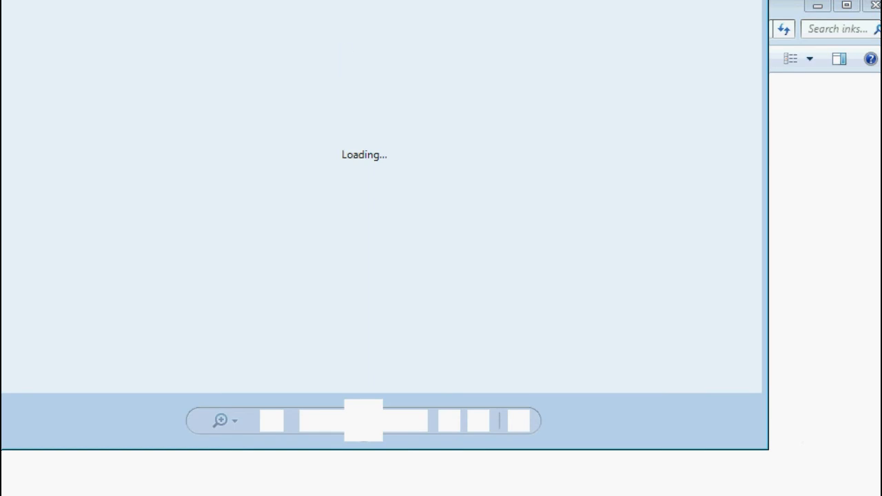